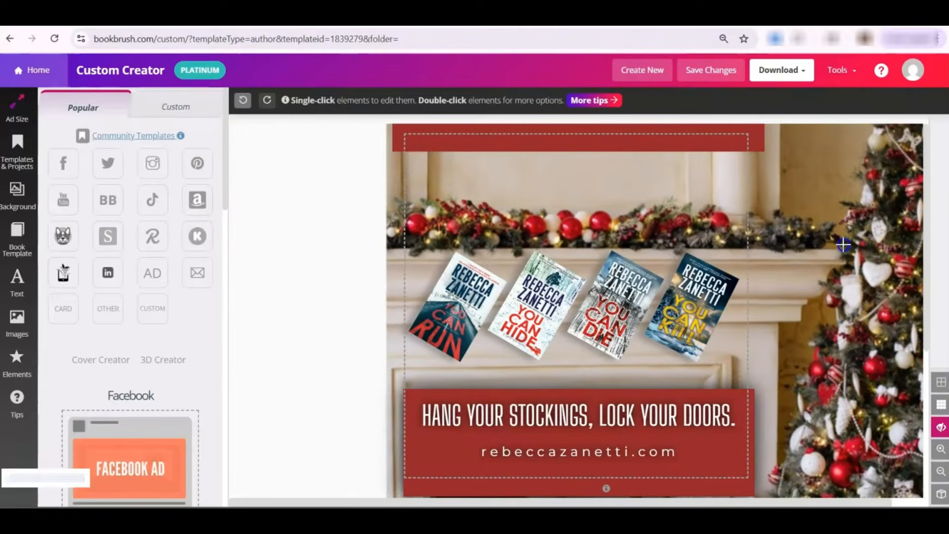
Step: Rotate the You Can Kill cover slightly clockwise in the finished ad
{"action": "left_click", "coordinate": [449, 290]}
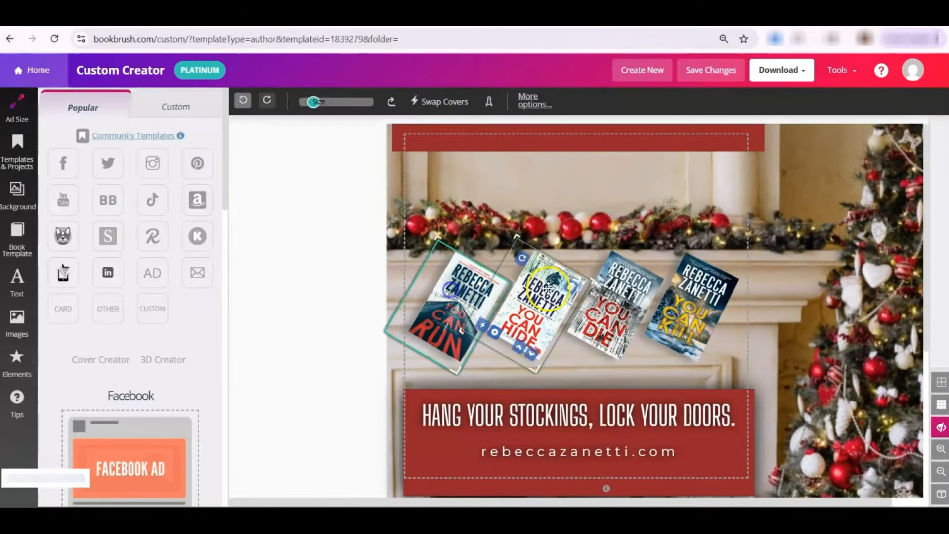
{"action": "left_click", "coordinate": [683, 295]}
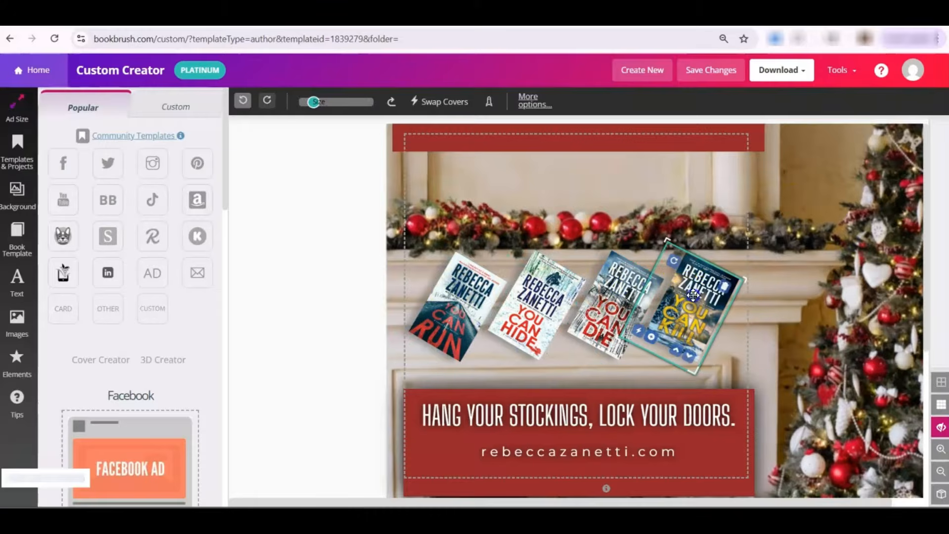
{"action": "left_click", "coordinate": [674, 259]}
{"action": "mouse_move", "coordinate": [675, 261]}
{"action": "left_mouse_down"}
{"action": "mouse_move", "coordinate": [693, 251]}
{"action": "mouse_move", "coordinate": [718, 260]}
{"action": "mouse_move", "coordinate": [676, 263]}
{"action": "left_mouse_up"}
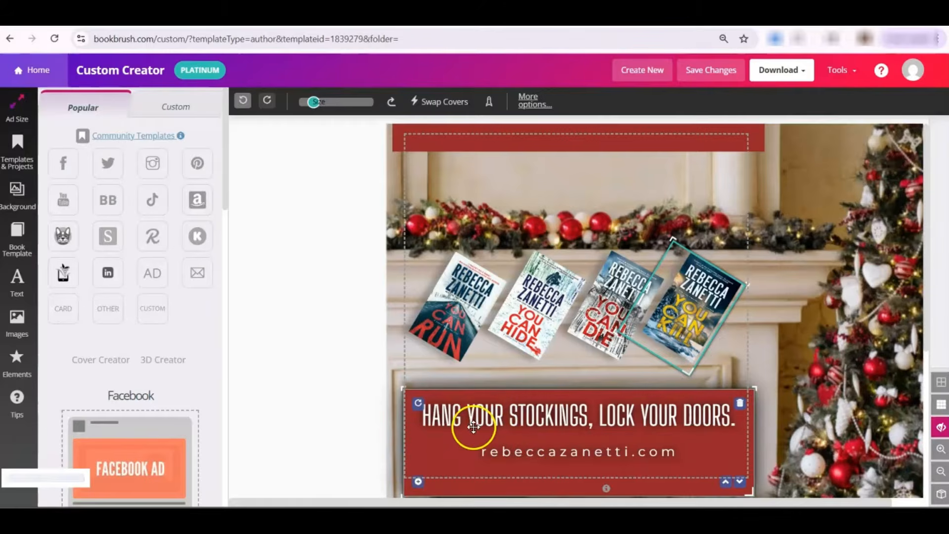
Step: Nudge the red banners and the website line, then hide the elements outside the finished ad's preview area
{"action": "mouse_move", "coordinate": [478, 409]}
{"action": "left_mouse_down"}
{"action": "mouse_move", "coordinate": [480, 421]}
{"action": "mouse_move", "coordinate": [480, 407]}
{"action": "left_mouse_up"}
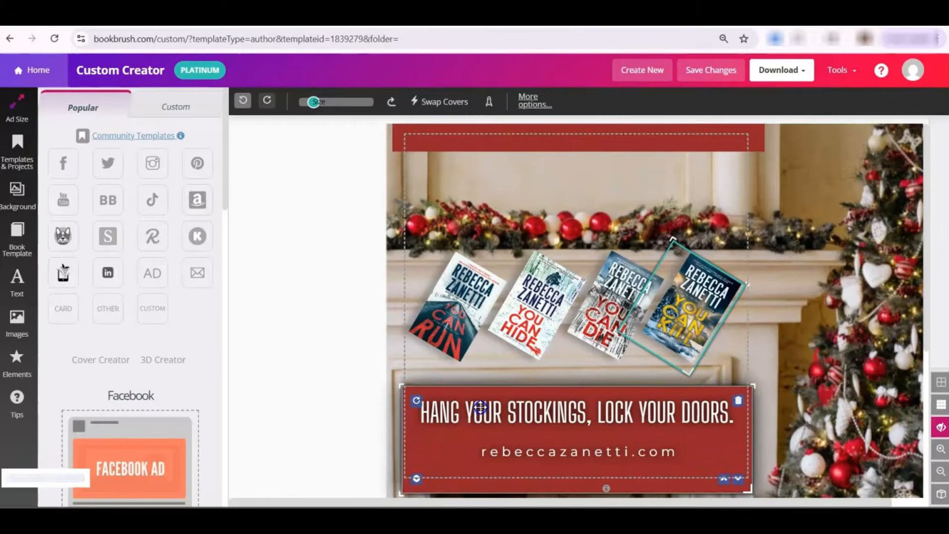
{"action": "mouse_move", "coordinate": [492, 447]}
{"action": "left_mouse_down"}
{"action": "mouse_move", "coordinate": [494, 461]}
{"action": "mouse_move", "coordinate": [494, 449]}
{"action": "left_mouse_up"}
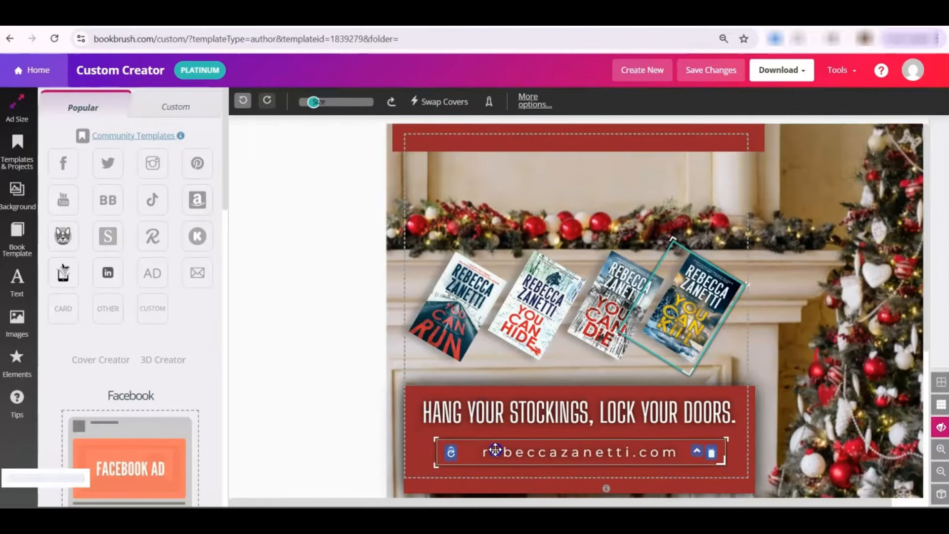
{"action": "left_click", "coordinate": [611, 134]}
{"action": "mouse_move", "coordinate": [611, 134]}
{"action": "left_mouse_down"}
{"action": "mouse_move", "coordinate": [610, 104]}
{"action": "mouse_move", "coordinate": [612, 144]}
{"action": "left_mouse_up"}
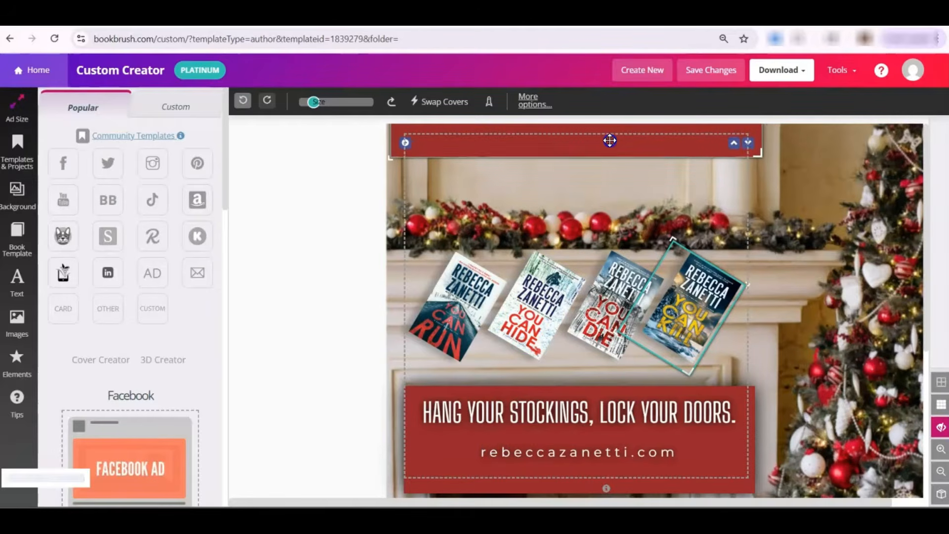
{"action": "left_click", "coordinate": [894, 304]}
{"action": "left_click", "coordinate": [939, 427]}
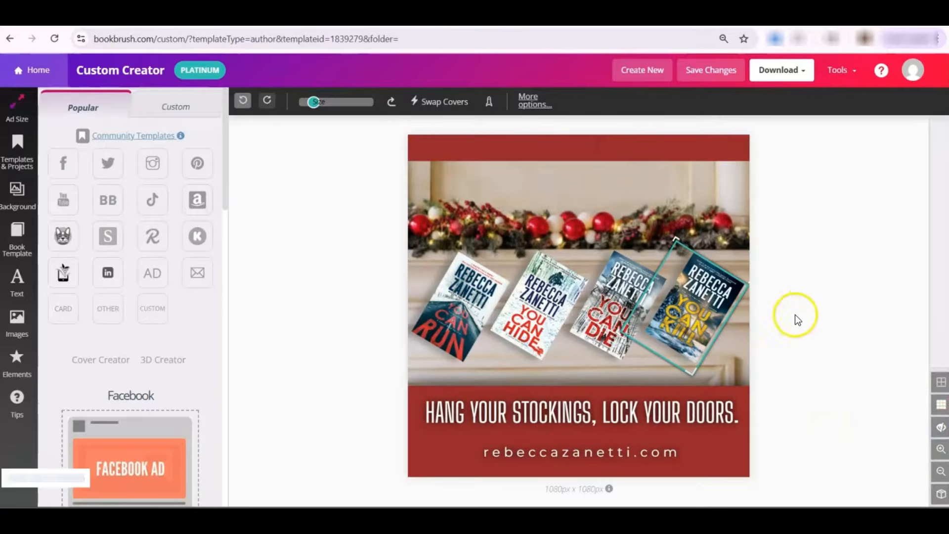
Step: Start a new 1080x1080 Facebook Square Ad and search the stock background images for "fireplace"
{"action": "left_click", "coordinate": [637, 71]}
{"action": "left_click", "coordinate": [107, 397]}
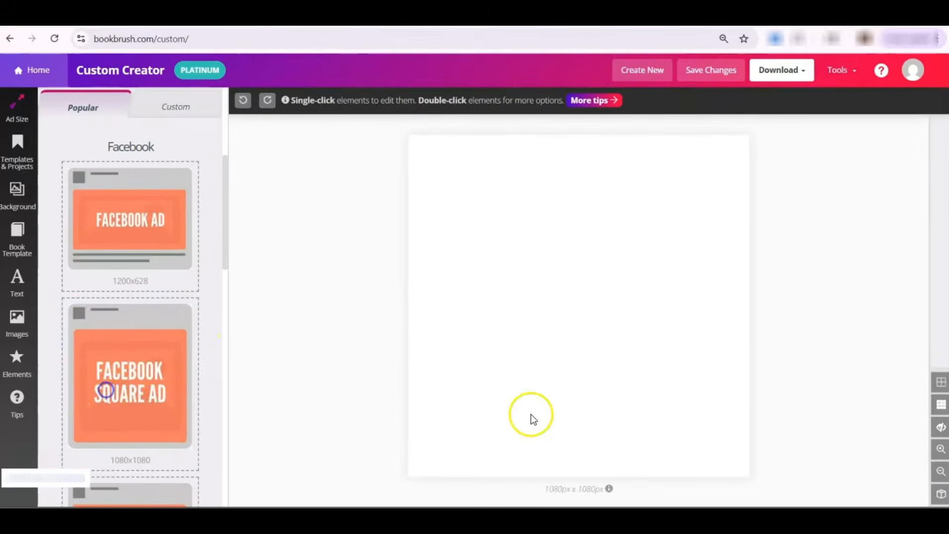
{"action": "left_click", "coordinate": [14, 194]}
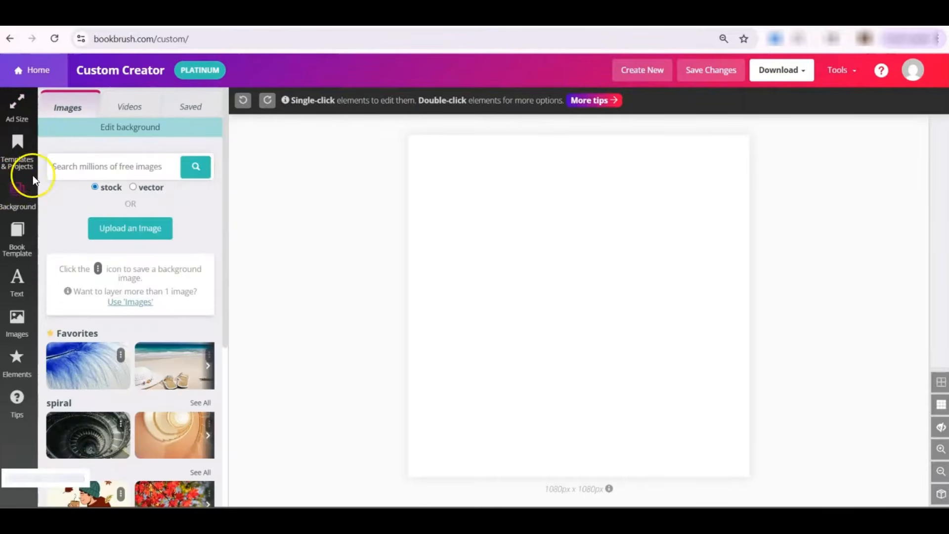
{"action": "left_click", "coordinate": [67, 166]}
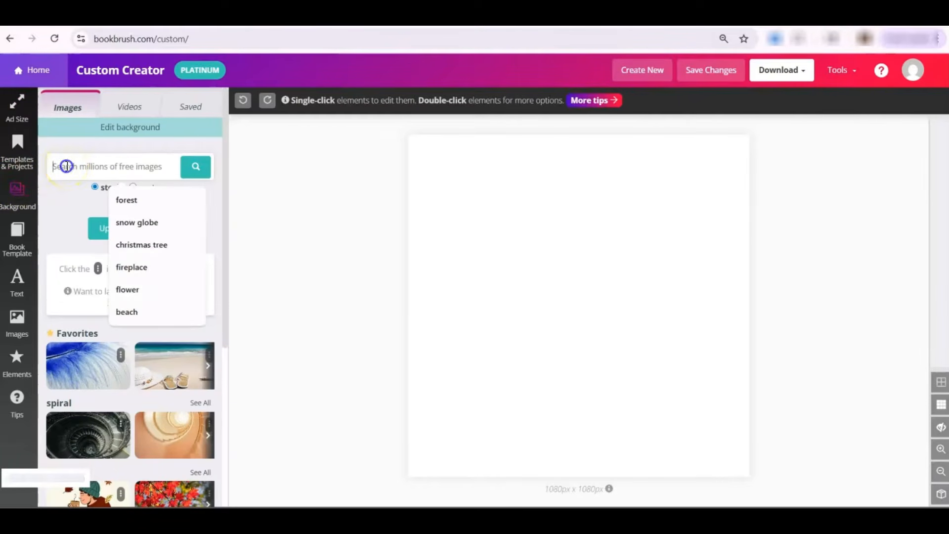
{"action": "type", "text": "fi"}
{"action": "left_click", "coordinate": [138, 196]}
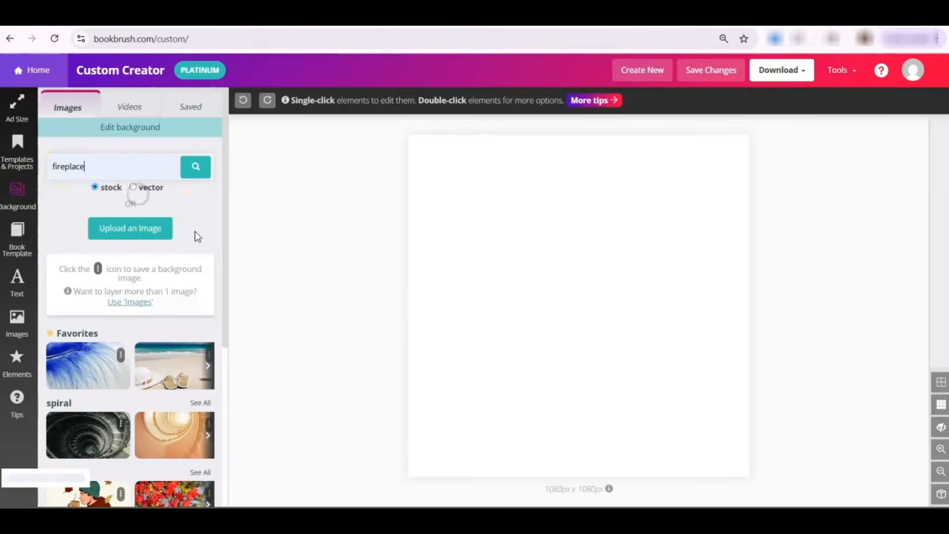
{"action": "left_click", "coordinate": [200, 175]}
Step: Set the white fireplace picture with the wreath, garland and Christmas tree as the background, and open its image info
{"action": "scroll", "coordinate": [212, 216], "scroll_direction": "down", "scroll_amount": 10}
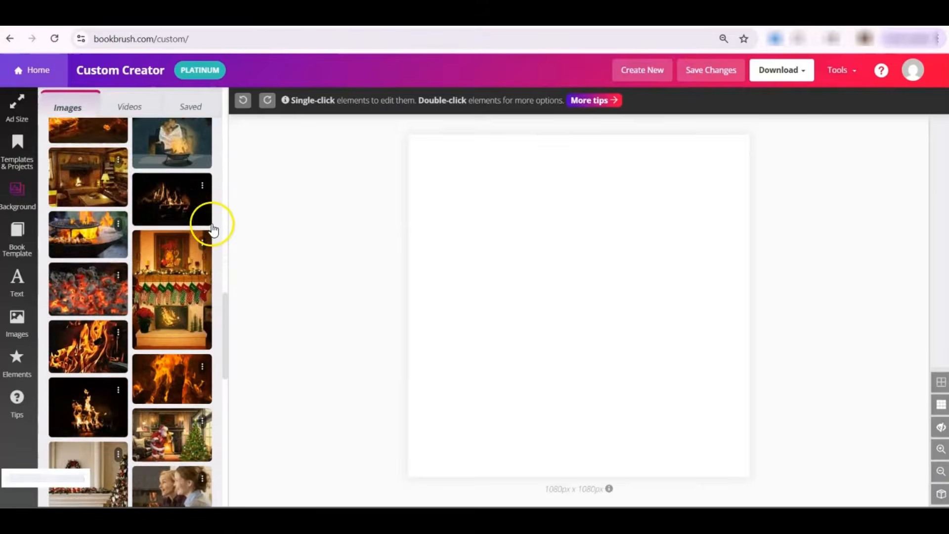
{"action": "scroll", "coordinate": [212, 228], "scroll_direction": "down", "scroll_amount": 5}
{"action": "left_click", "coordinate": [92, 249]}
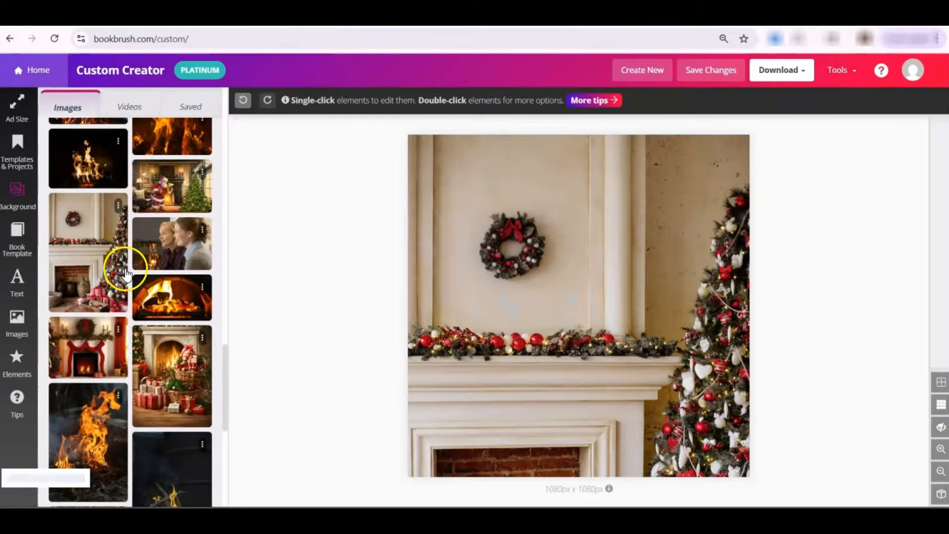
{"action": "left_click", "coordinate": [118, 209]}
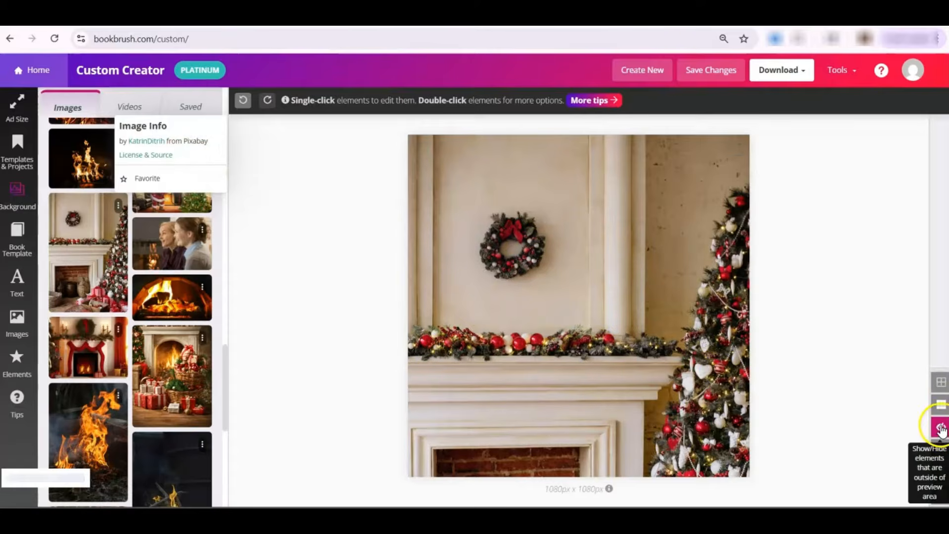
Step: Show elements outside the preview area, enlarge the background image to 116% and move it up toward the mantel
{"action": "left_click", "coordinate": [941, 428]}
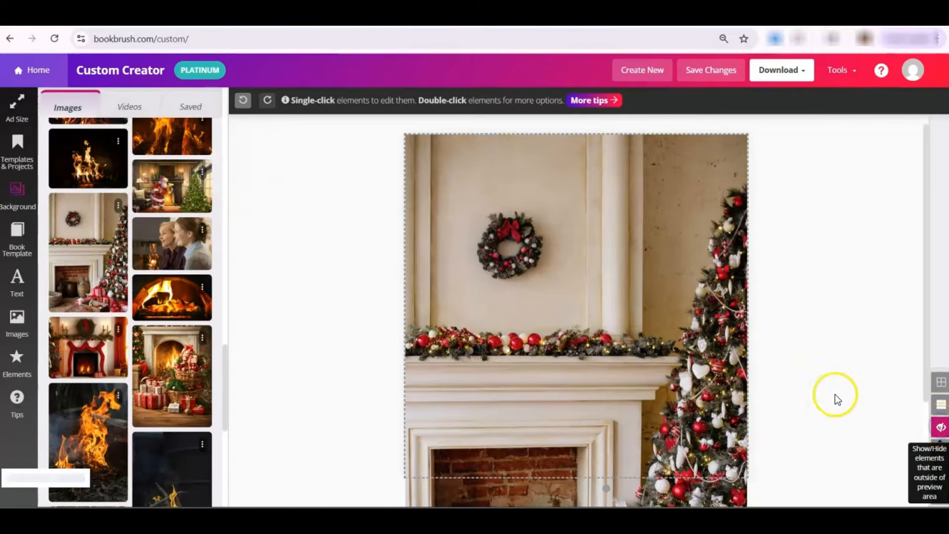
{"action": "left_click_drag", "start_coordinate": [746, 384], "coordinate": [811, 360]}
{"action": "left_click", "coordinate": [517, 273]}
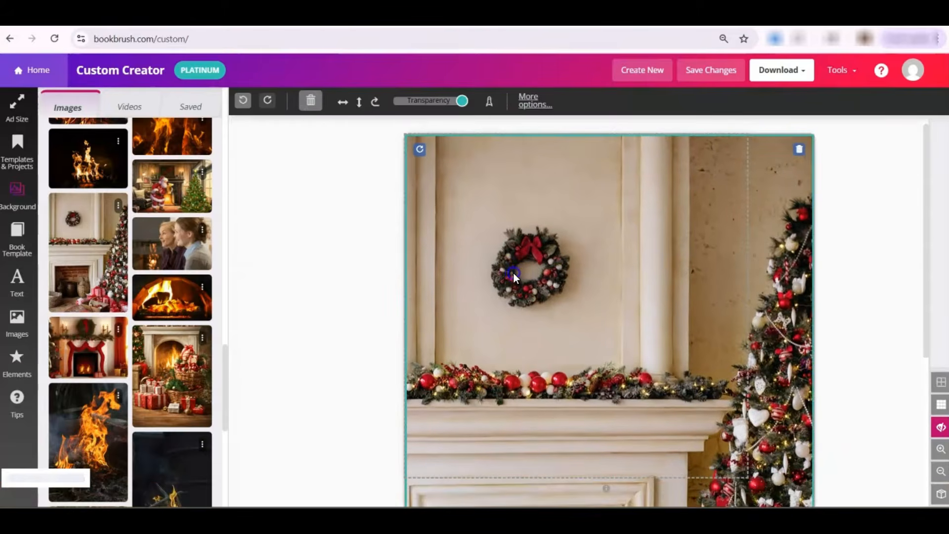
{"action": "double_click", "coordinate": [513, 272]}
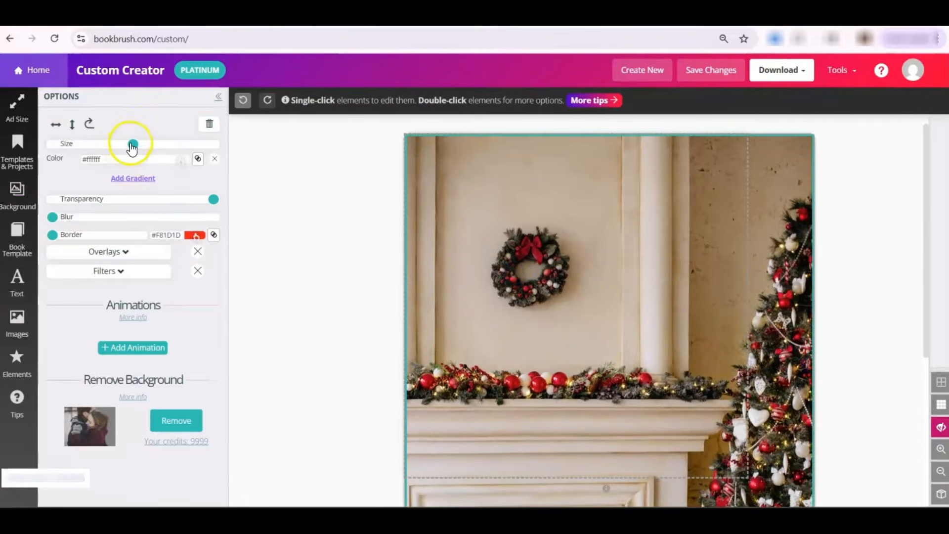
{"action": "left_click_drag", "start_coordinate": [132, 147], "coordinate": [148, 158]}
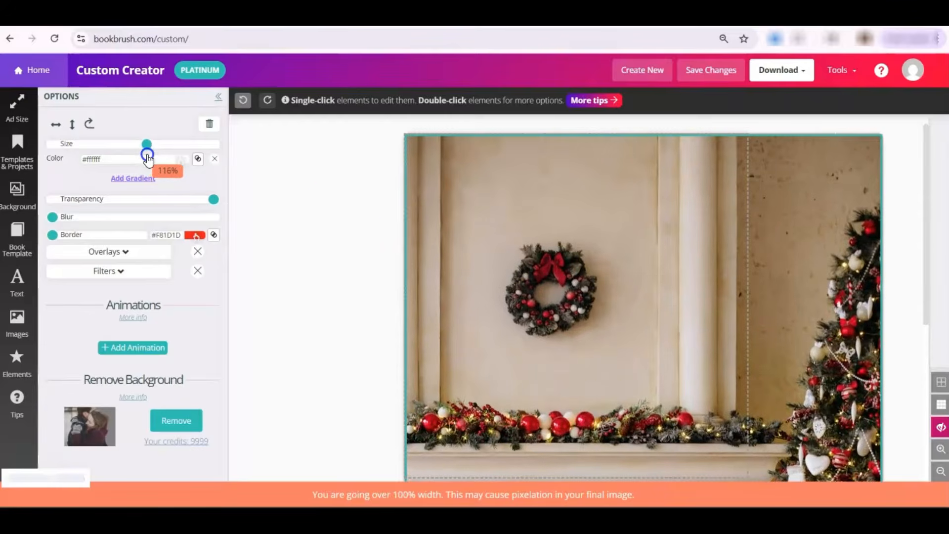
{"action": "left_click_drag", "start_coordinate": [604, 359], "coordinate": [601, 133]}
{"action": "left_click_drag", "start_coordinate": [600, 333], "coordinate": [602, 257]}
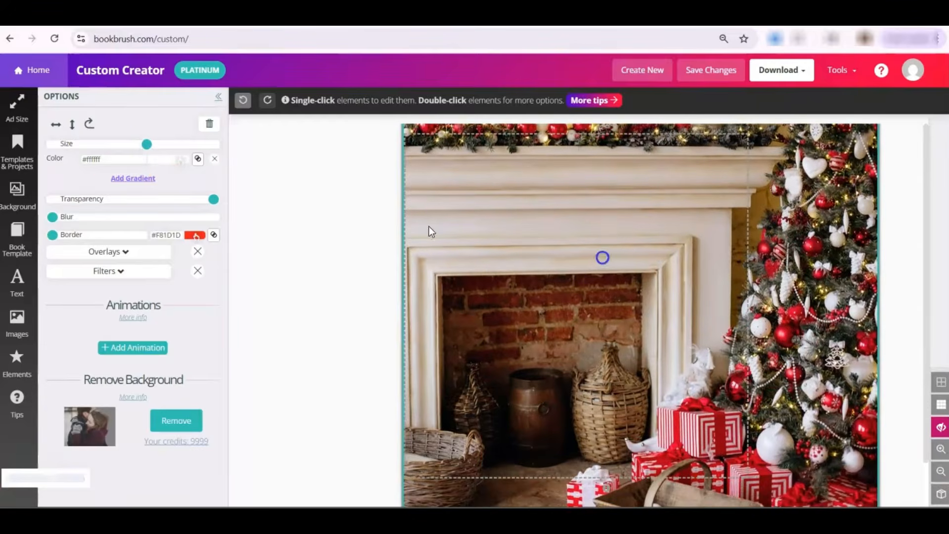
Step: Enlarge the background further, position the garland across the upper part of the square, and hide everything outside the preview area
{"action": "left_click", "coordinate": [143, 143]}
{"action": "left_click_drag", "start_coordinate": [145, 143], "coordinate": [164, 166]}
{"action": "left_click", "coordinate": [442, 235]}
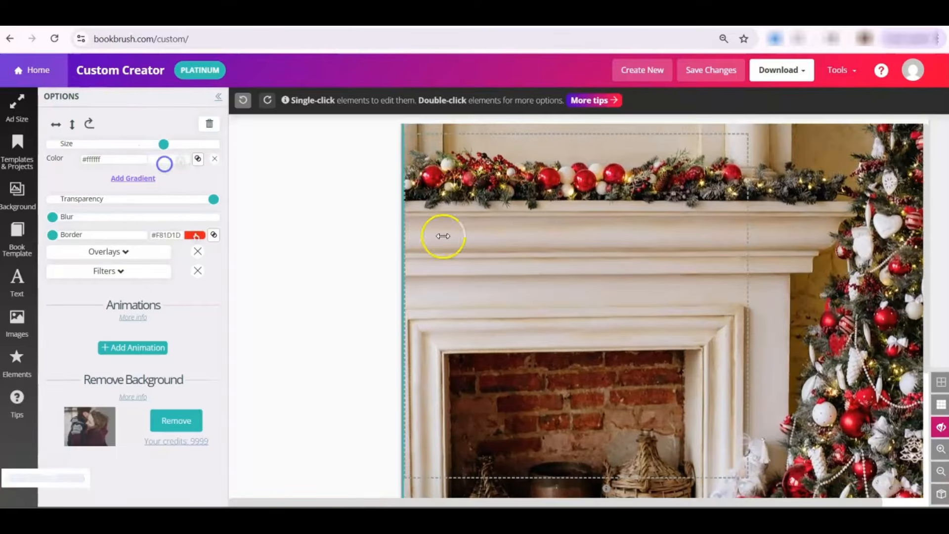
{"action": "left_click_drag", "start_coordinate": [739, 354], "coordinate": [714, 384]}
{"action": "left_click", "coordinate": [941, 428]}
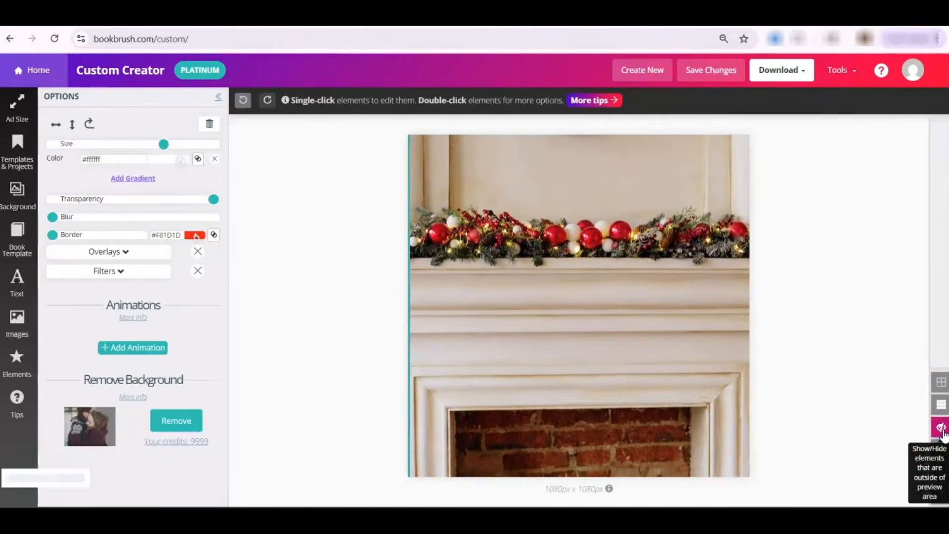
{"action": "left_click", "coordinate": [941, 428]}
{"action": "left_click", "coordinate": [941, 428]}
Step: Add the flat front-facing physical book template and place it tilted clockwise below the left end of the garland
{"action": "left_click", "coordinate": [16, 233]}
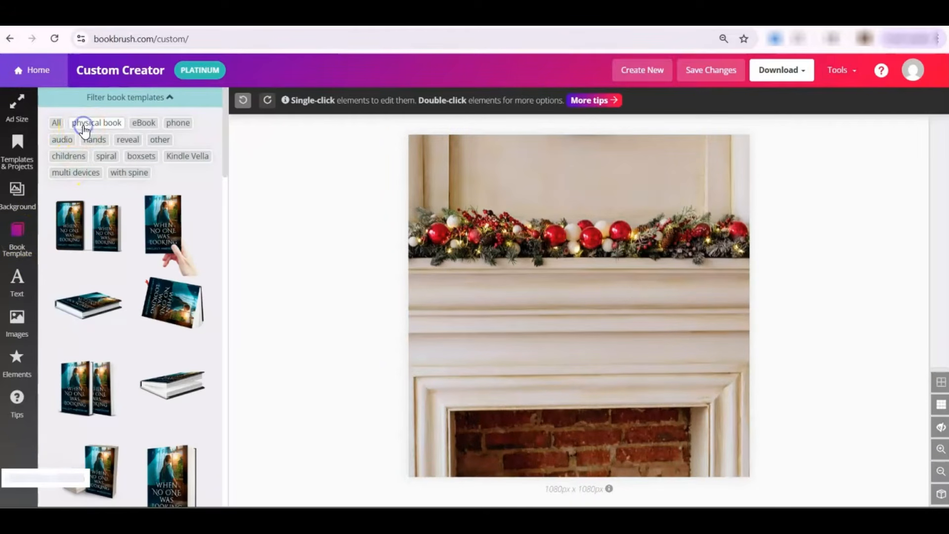
{"action": "scroll", "coordinate": [111, 212], "scroll_direction": "down", "scroll_amount": 4}
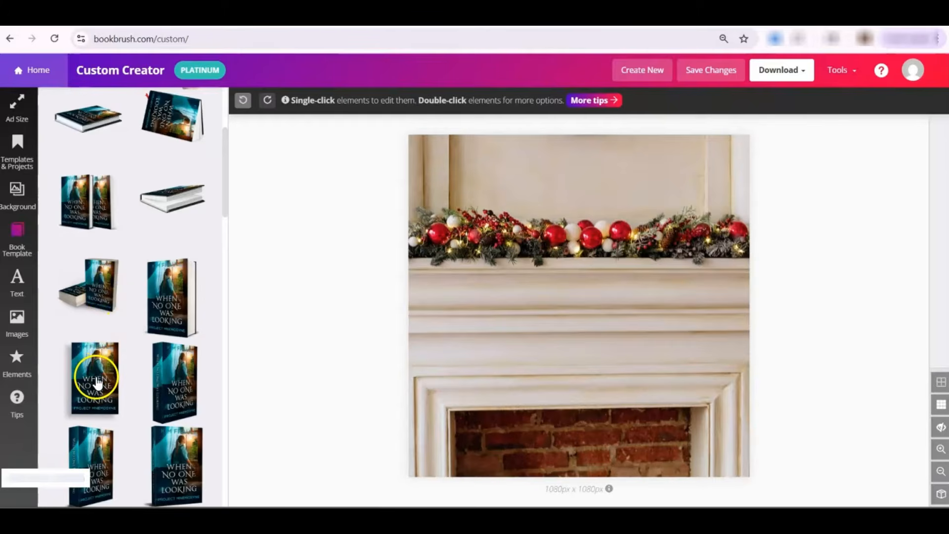
{"action": "left_click", "coordinate": [97, 383]}
{"action": "left_click", "coordinate": [100, 386]}
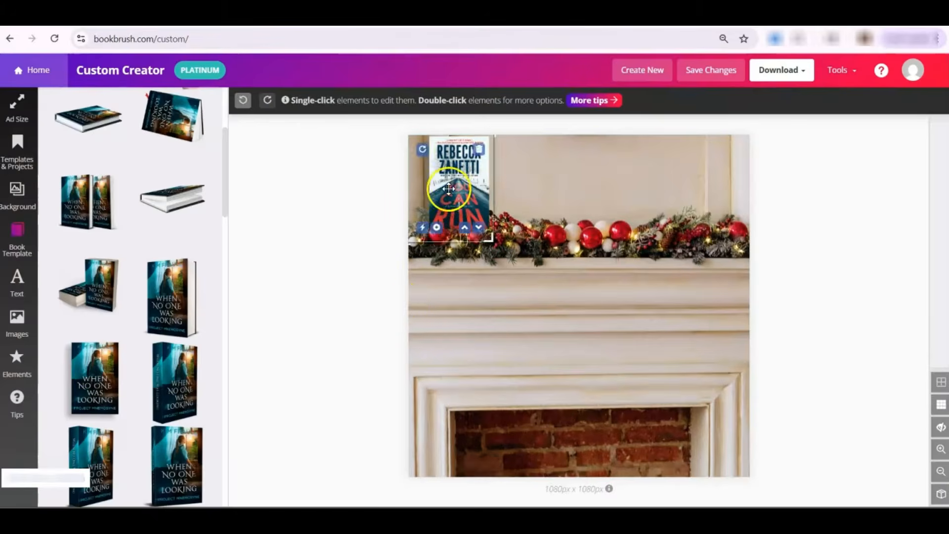
{"action": "left_click_drag", "start_coordinate": [448, 188], "coordinate": [493, 292]}
{"action": "left_click_drag", "start_coordinate": [526, 335], "coordinate": [488, 310]}
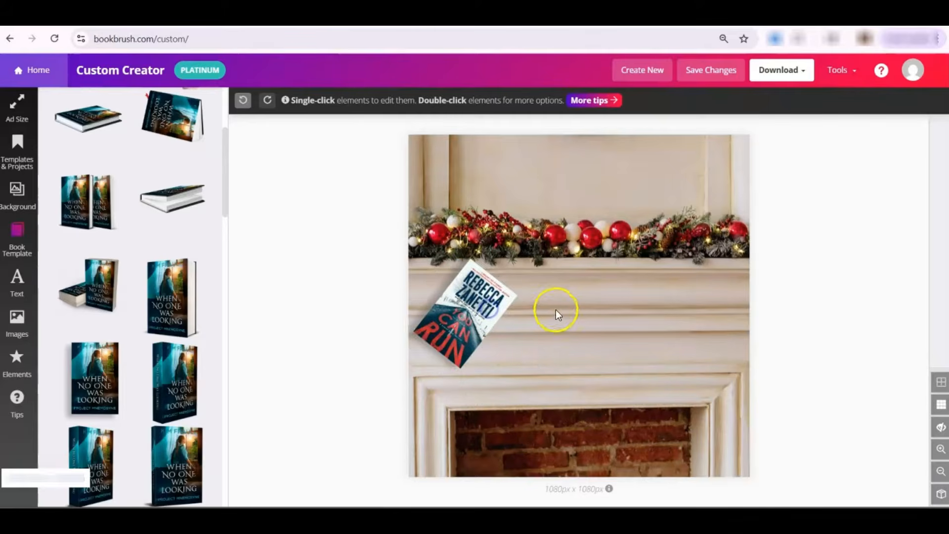
Step: Enlarge the tilted You Can Run book slightly and reposition it below the garland
{"action": "left_click", "coordinate": [512, 298]}
{"action": "double_click", "coordinate": [458, 302]}
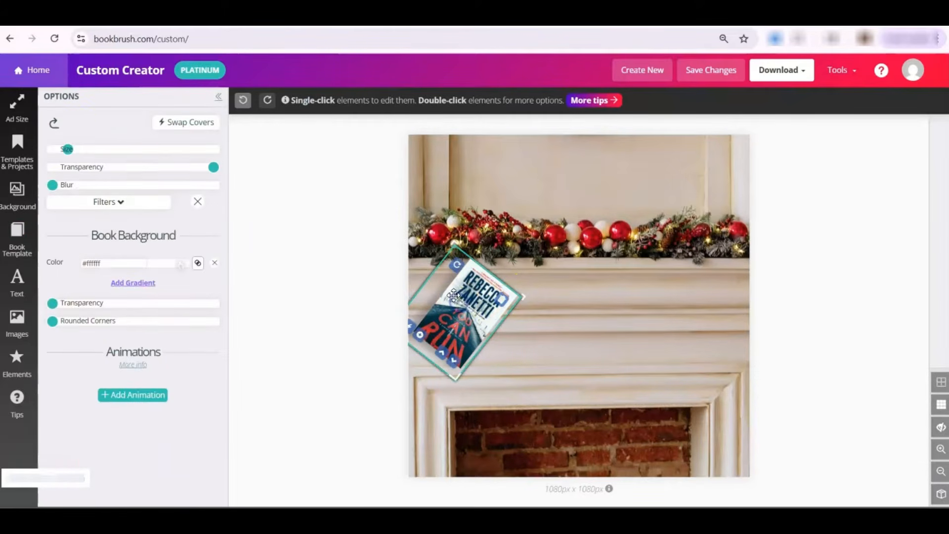
{"action": "mouse_move", "coordinate": [68, 150]}
{"action": "left_mouse_down"}
{"action": "mouse_move", "coordinate": [58, 149]}
{"action": "mouse_move", "coordinate": [70, 151]}
{"action": "left_mouse_up"}
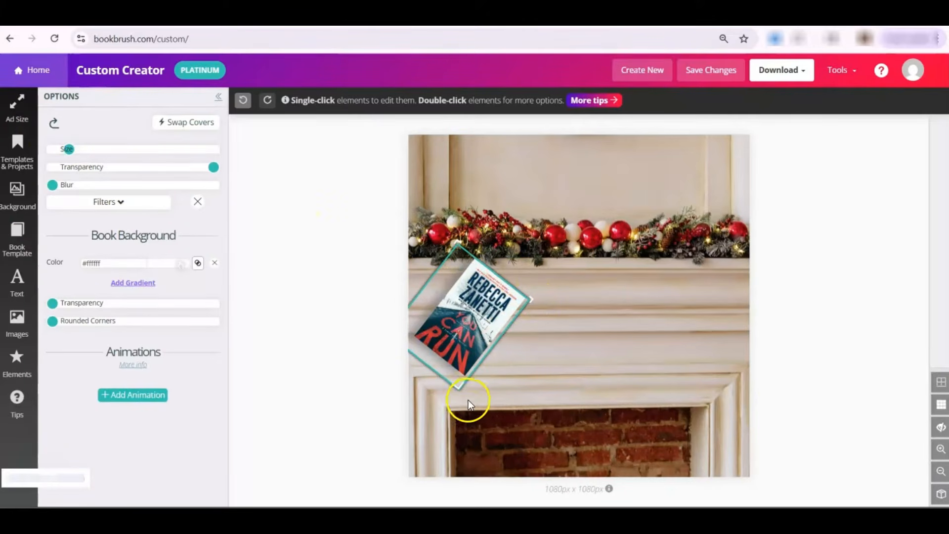
{"action": "left_click_drag", "start_coordinate": [458, 390], "coordinate": [460, 387]}
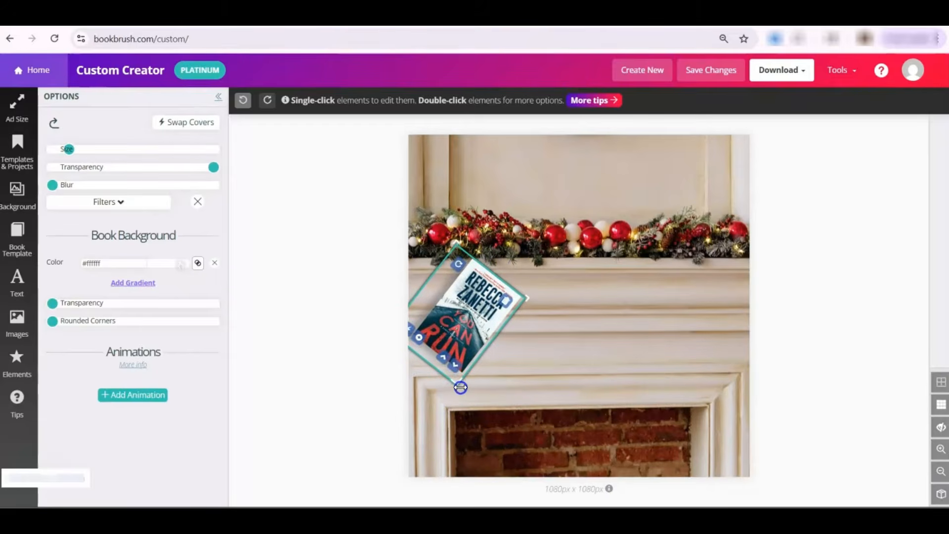
{"action": "left_click_drag", "start_coordinate": [469, 322], "coordinate": [498, 340]}
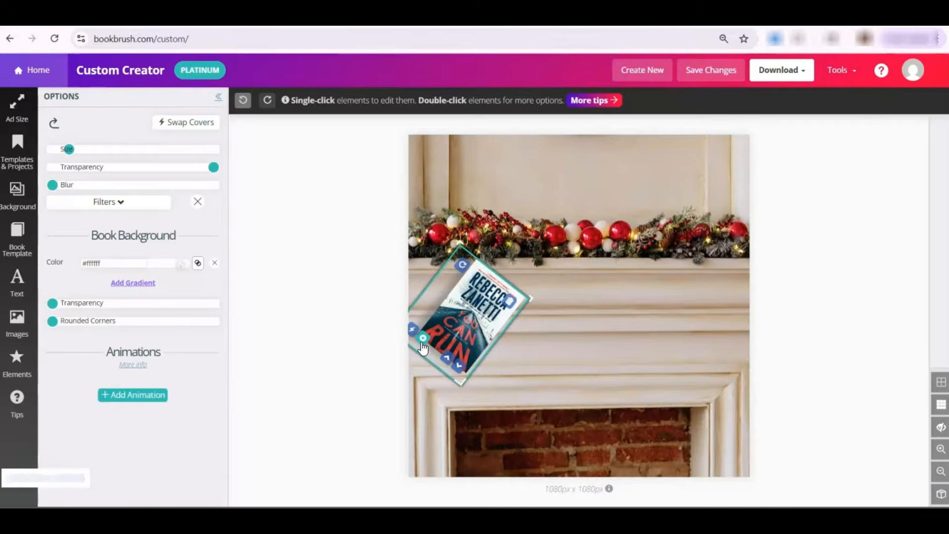
Step: Duplicate the You Can Run book three times, arranging copies beside the original along the mantel
{"action": "left_click", "coordinate": [422, 340]}
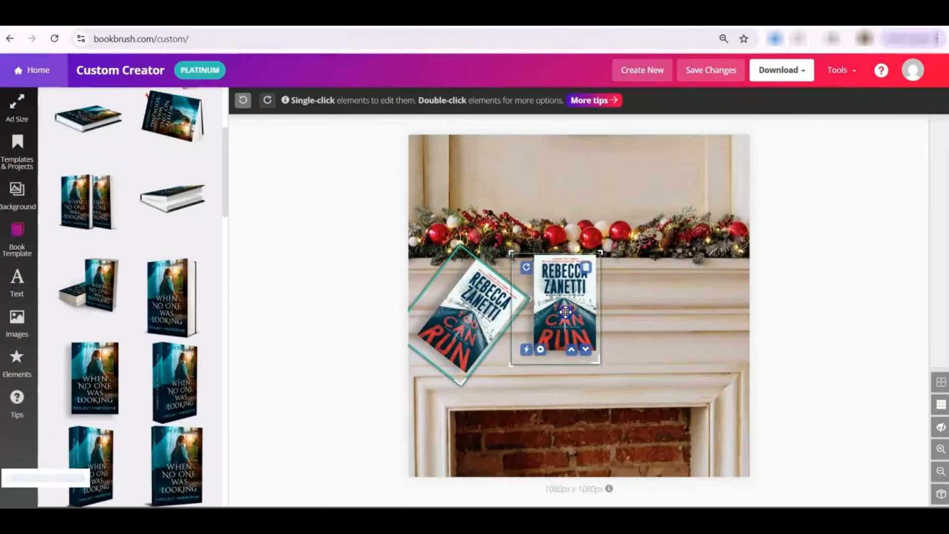
{"action": "left_click", "coordinate": [542, 358]}
{"action": "left_click_drag", "start_coordinate": [561, 217], "coordinate": [641, 348]}
{"action": "left_click", "coordinate": [625, 363]}
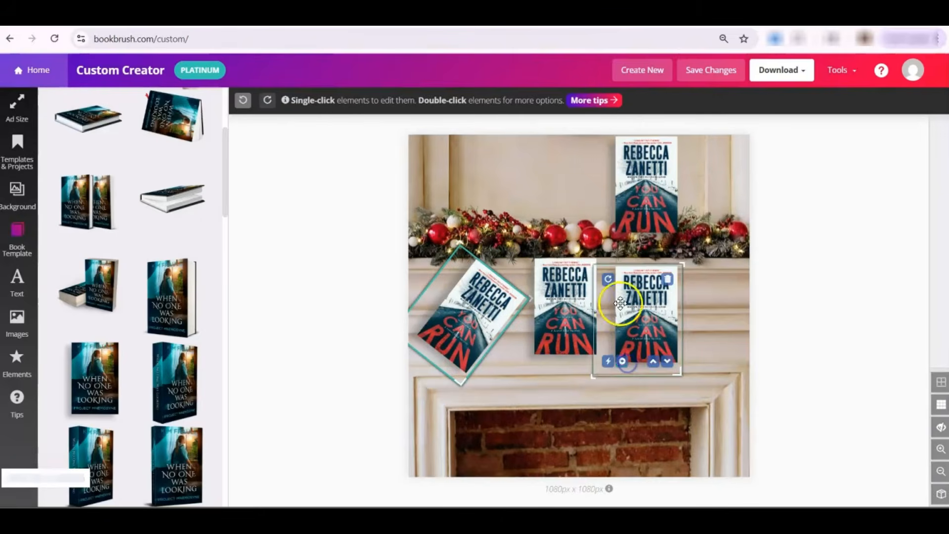
Step: Tilt the three book copies clockwise to match the original book's angle
{"action": "left_click_drag", "start_coordinate": [528, 274], "coordinate": [557, 295]}
{"action": "left_click", "coordinate": [638, 297]}
{"action": "left_click_drag", "start_coordinate": [606, 275], "coordinate": [639, 272]}
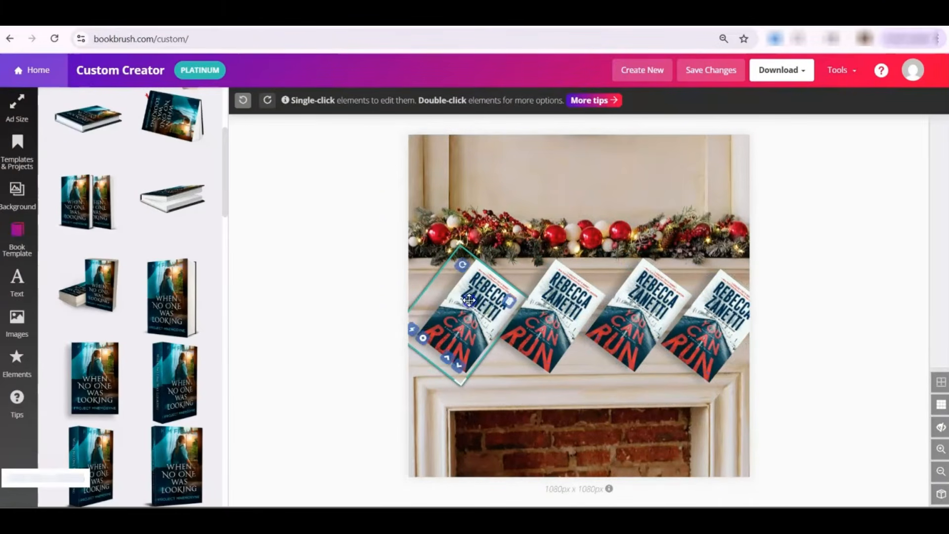
Step: Arrange the four tilted books in an evenly spaced row across the mantel, inside the ad's edges
{"action": "left_click_drag", "start_coordinate": [495, 316], "coordinate": [484, 308]}
{"action": "left_click_drag", "start_coordinate": [568, 316], "coordinate": [557, 314]}
{"action": "left_click_drag", "start_coordinate": [659, 324], "coordinate": [646, 323]}
{"action": "mouse_move", "coordinate": [743, 350]}
{"action": "left_mouse_down"}
{"action": "mouse_move", "coordinate": [728, 338]}
{"action": "mouse_move", "coordinate": [737, 345]}
{"action": "left_mouse_up"}
{"action": "left_click_drag", "start_coordinate": [700, 275], "coordinate": [708, 264]}
Step: Swap the covers of the second, third and fourth books to You Can Hide, You Can Die and You Can Kill
{"action": "left_click", "coordinate": [491, 371]}
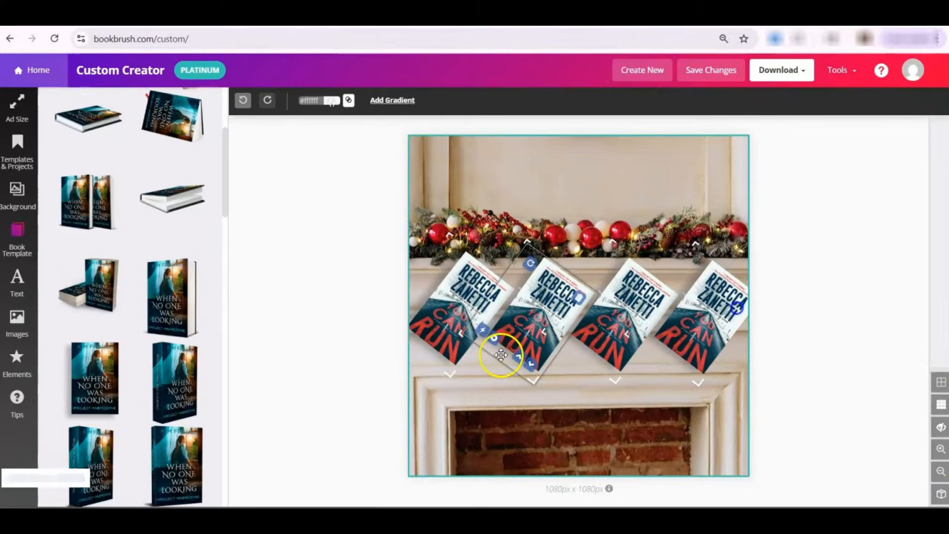
{"action": "left_click", "coordinate": [494, 360]}
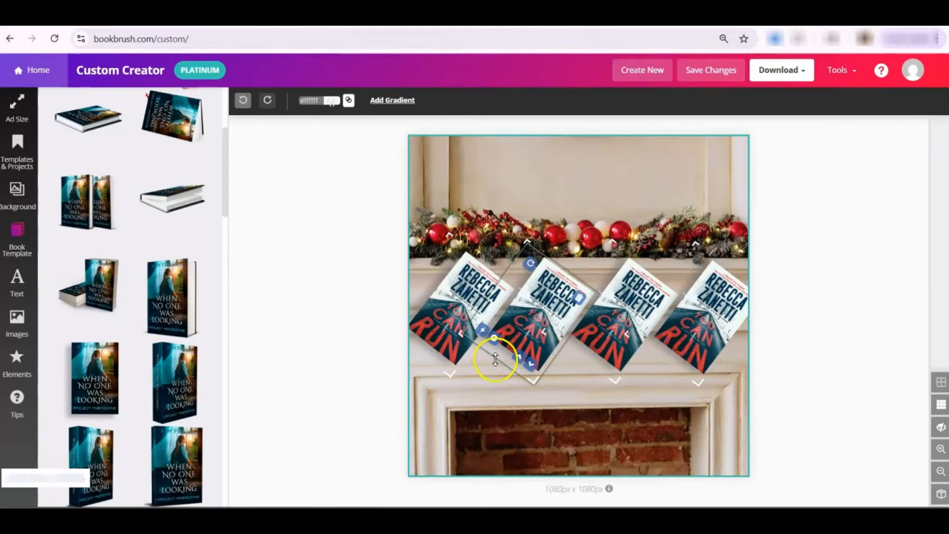
{"action": "left_click", "coordinate": [549, 296]}
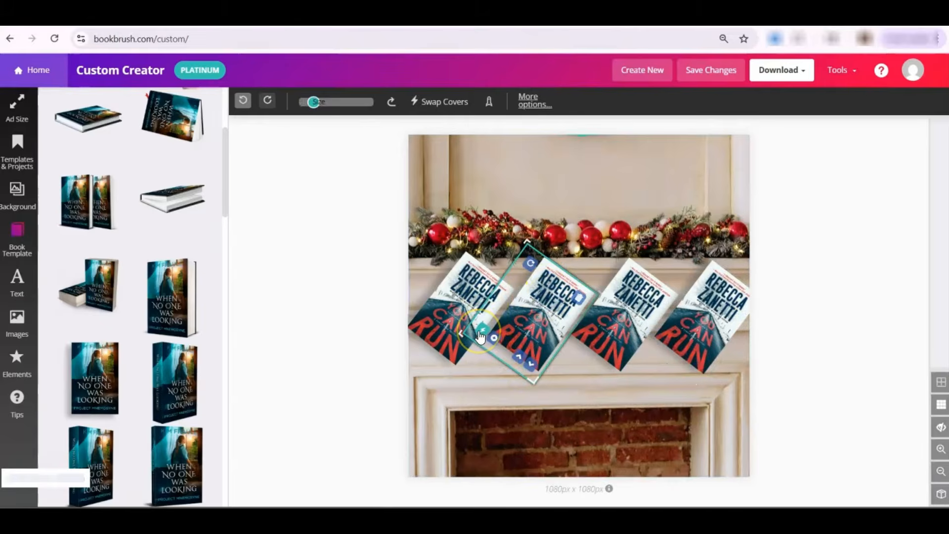
{"action": "left_click", "coordinate": [480, 333]}
{"action": "scroll", "coordinate": [91, 311], "scroll_direction": "up", "scroll_amount": 5}
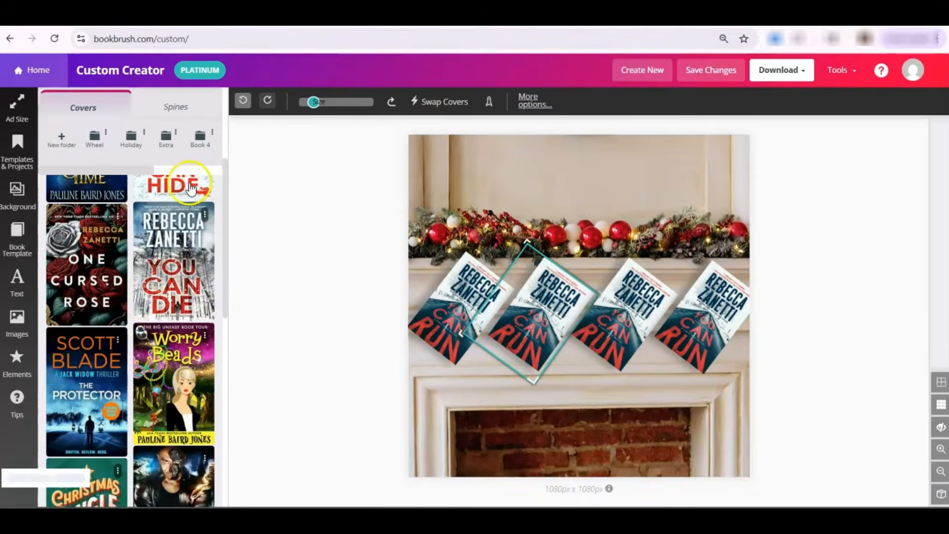
{"action": "left_click", "coordinate": [186, 182]}
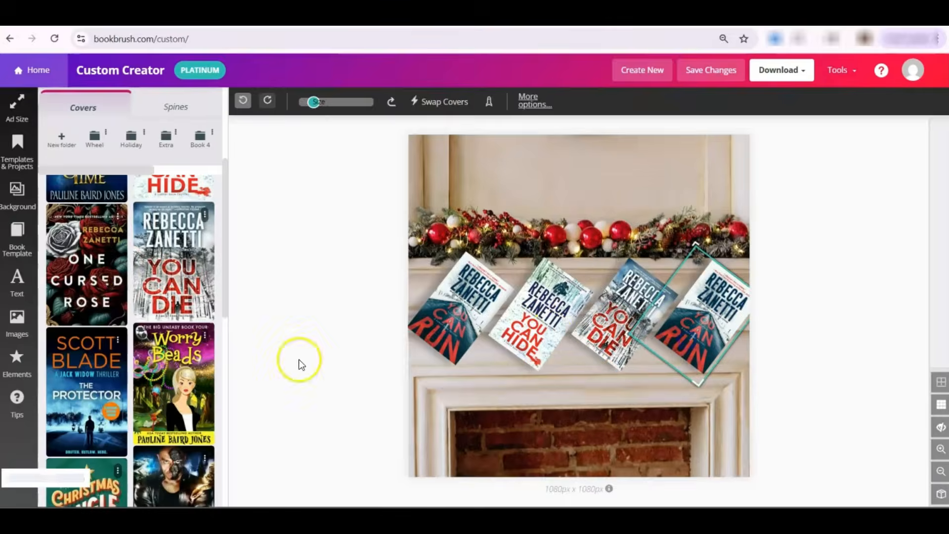
{"action": "scroll", "coordinate": [124, 296], "scroll_direction": "down", "scroll_amount": 3}
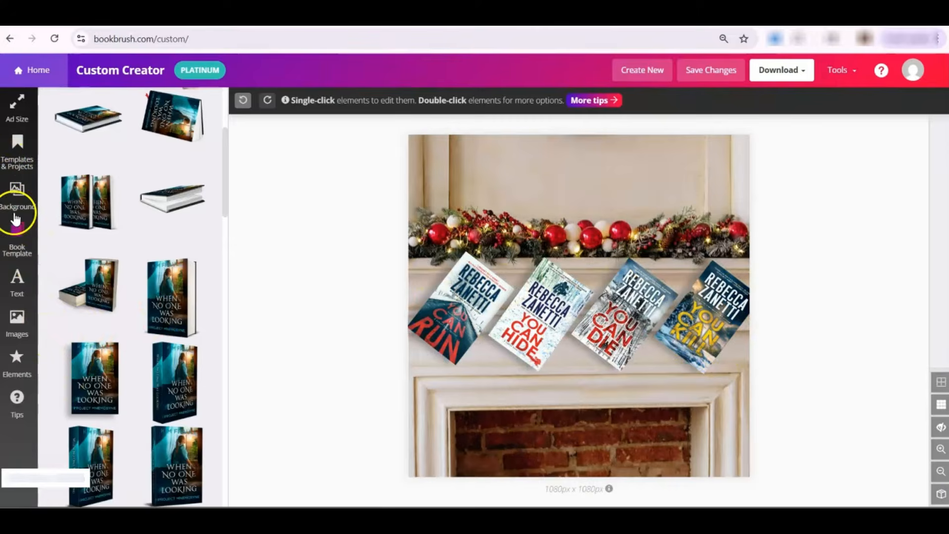
Step: Add a text box reading "Hang your stockings, lock your doors."
{"action": "left_click", "coordinate": [15, 284]}
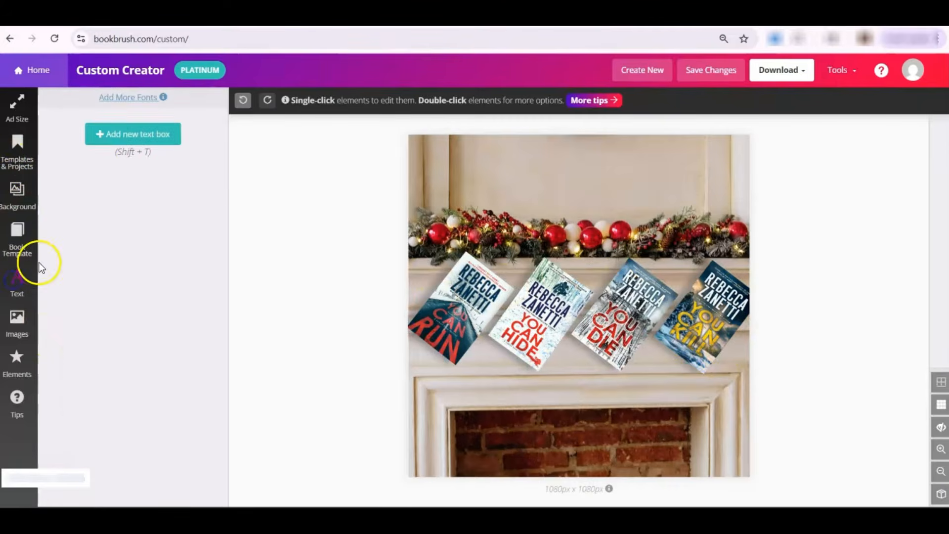
{"action": "left_click", "coordinate": [100, 135]}
{"action": "left_click_drag", "start_coordinate": [124, 133], "coordinate": [63, 132]}
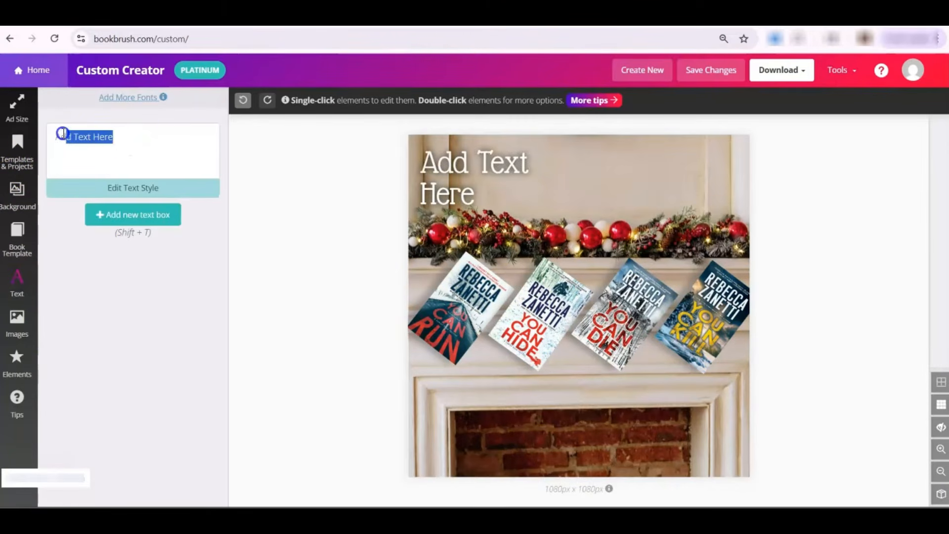
{"action": "type", "text": "Hang your stockings, lock your doors."}
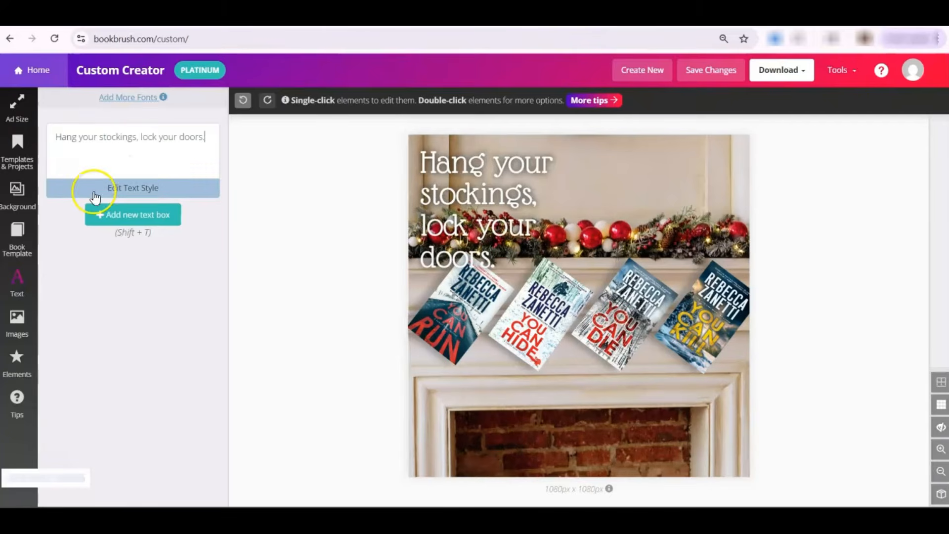
Step: Set the headline's font size to 55 and widen its text box to span the ad's full width
{"action": "left_click", "coordinate": [139, 187]}
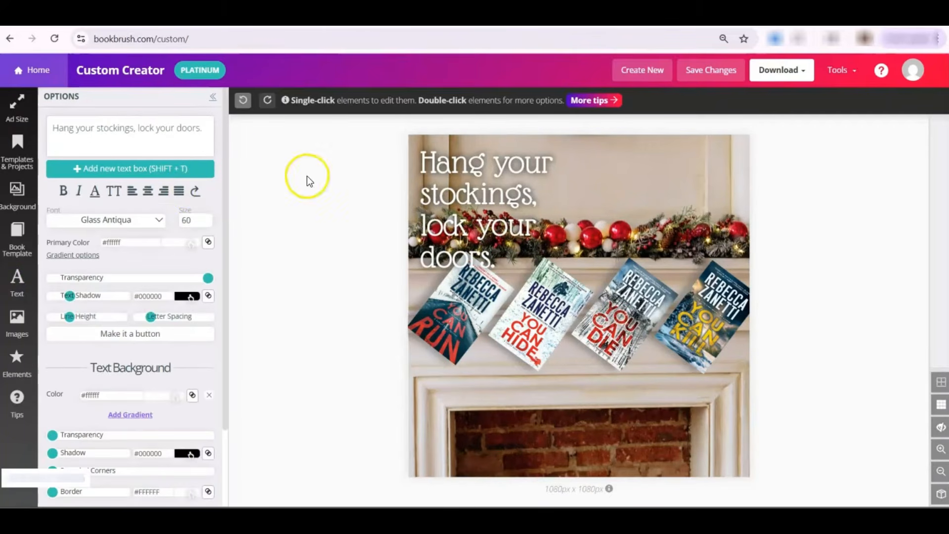
{"action": "left_click", "coordinate": [206, 223]}
{"action": "left_click", "coordinate": [206, 223]}
{"action": "left_click", "coordinate": [206, 222]}
{"action": "left_click", "coordinate": [206, 223]}
{"action": "left_click", "coordinate": [205, 223]}
{"action": "left_click", "coordinate": [451, 212]}
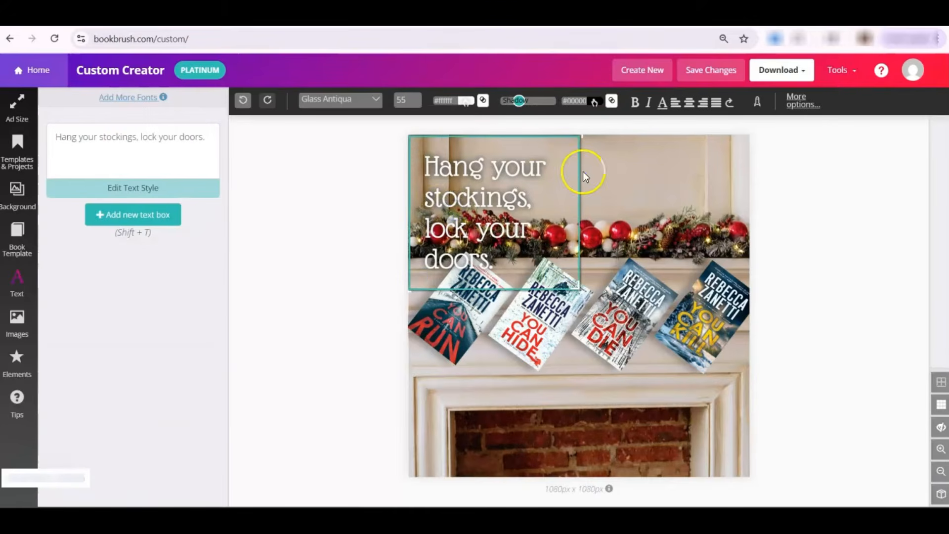
{"action": "left_click_drag", "start_coordinate": [584, 177], "coordinate": [752, 164]}
{"action": "left_click_drag", "start_coordinate": [663, 158], "coordinate": [659, 159]}
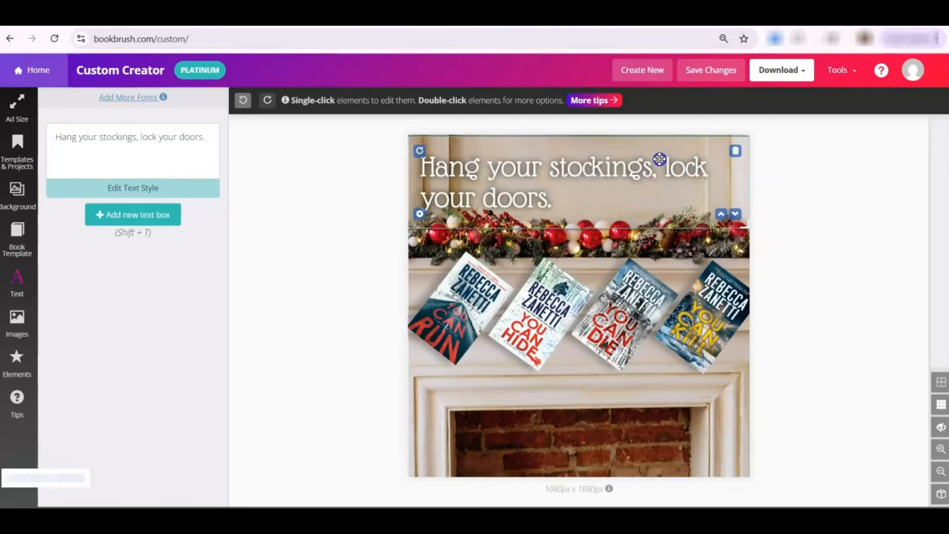
Step: Center the headline text and change its font to Big Shoulders Display
{"action": "left_click", "coordinate": [134, 192]}
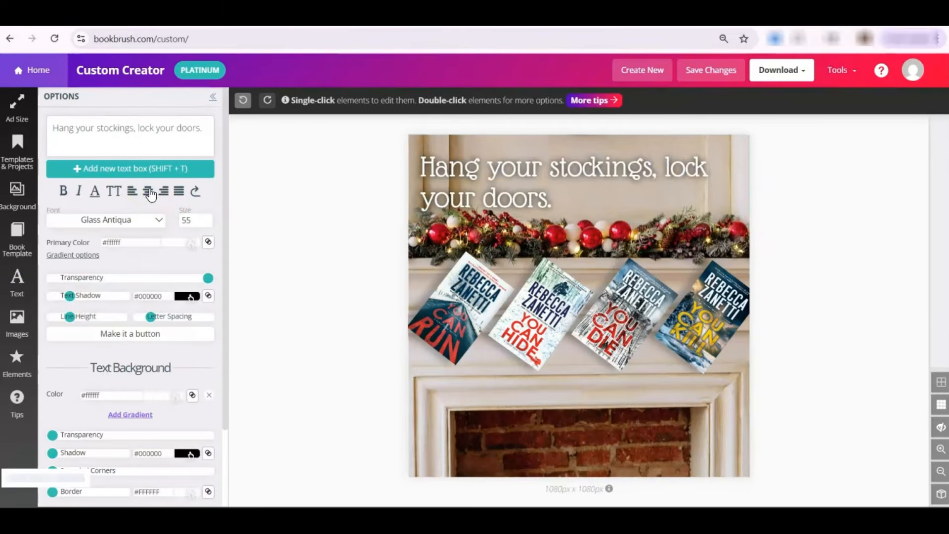
{"action": "left_click", "coordinate": [148, 191]}
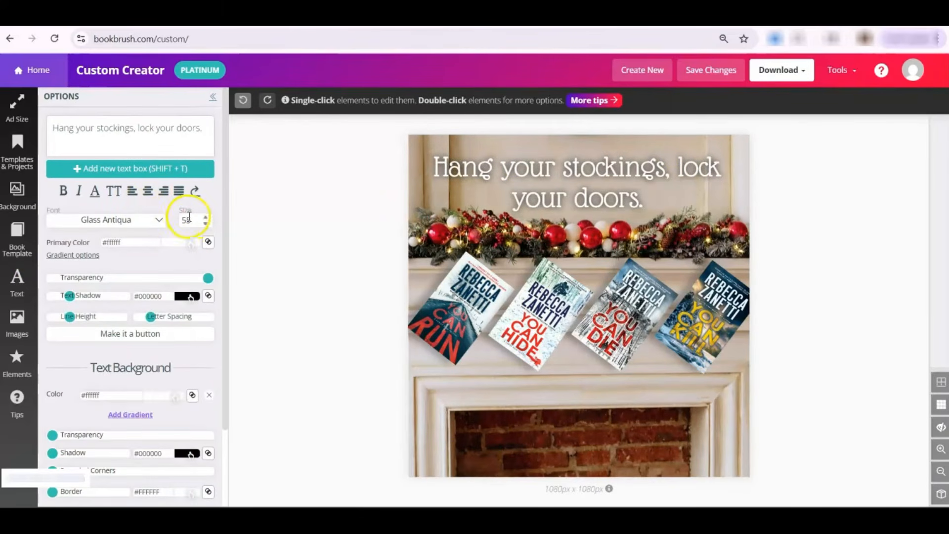
{"action": "left_click", "coordinate": [157, 221]}
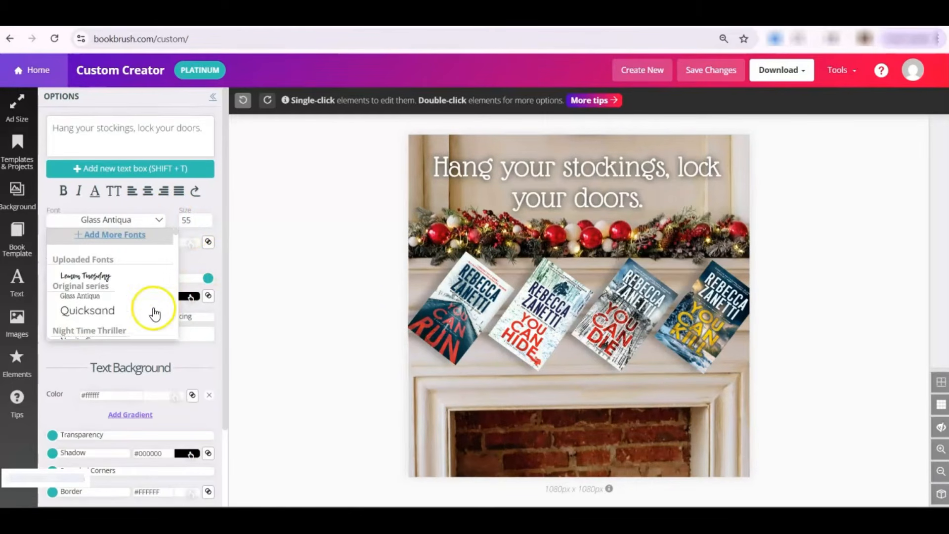
{"action": "scroll", "coordinate": [138, 289], "scroll_direction": "down", "scroll_amount": 5}
{"action": "scroll", "coordinate": [140, 290], "scroll_direction": "down", "scroll_amount": 6}
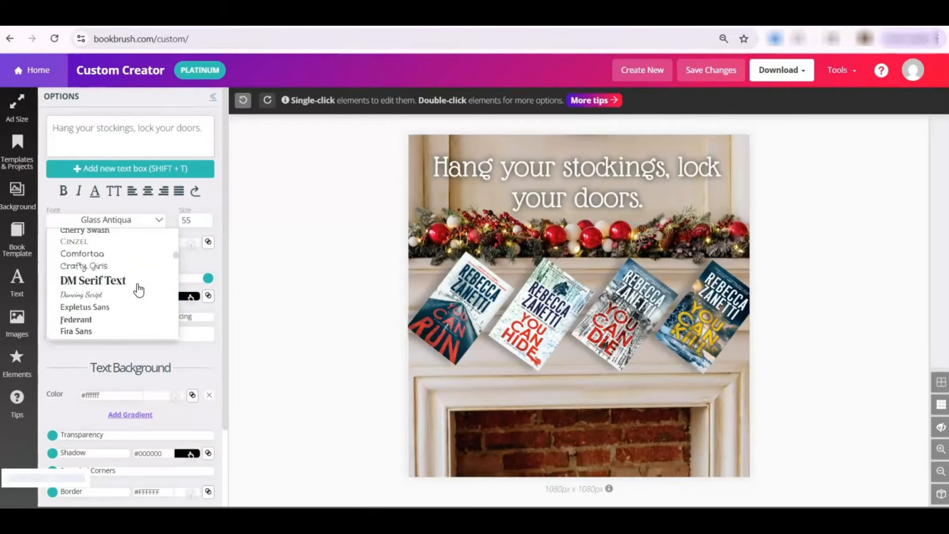
{"action": "scroll", "coordinate": [138, 290], "scroll_direction": "up", "scroll_amount": 2}
{"action": "left_click", "coordinate": [105, 251]}
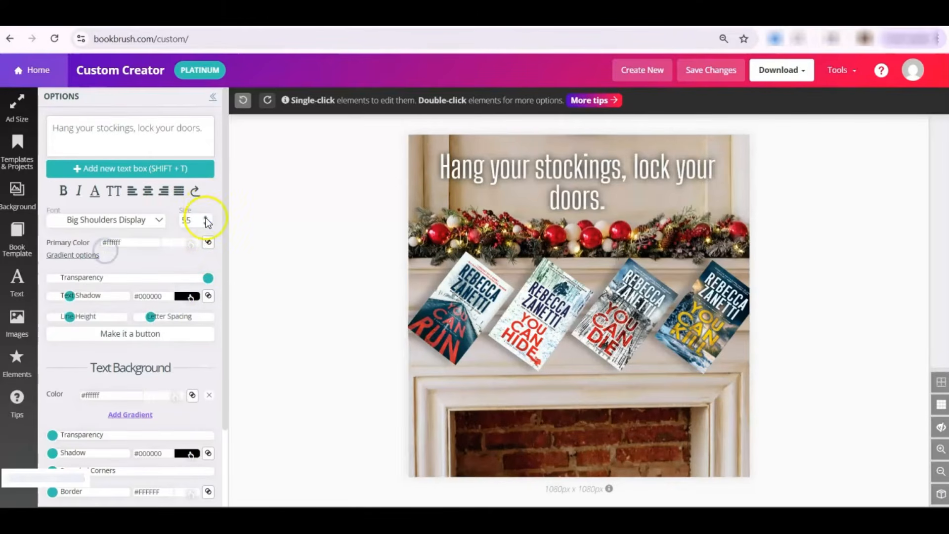
Step: Format the headline at size 48 in all caps and move it below the books, over the fireplace opening
{"action": "left_click", "coordinate": [207, 224]}
{"action": "left_click", "coordinate": [207, 225]}
{"action": "left_click", "coordinate": [207, 225]}
{"action": "left_click", "coordinate": [207, 224]}
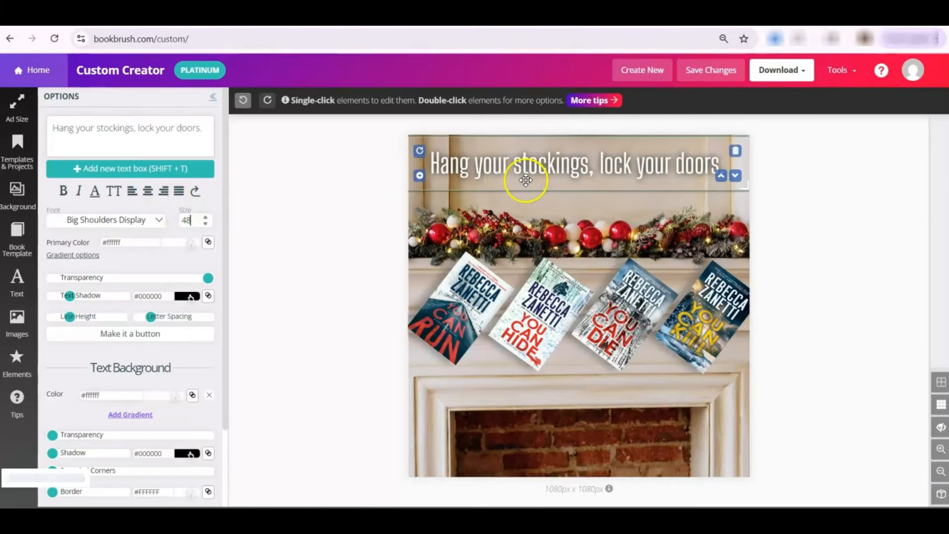
{"action": "left_click", "coordinate": [114, 192]}
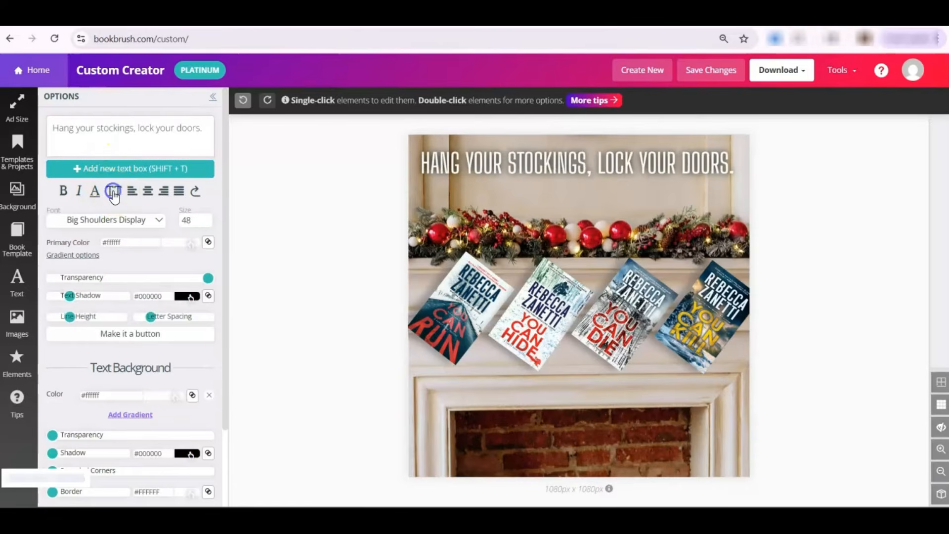
{"action": "left_click_drag", "start_coordinate": [541, 173], "coordinate": [560, 419]}
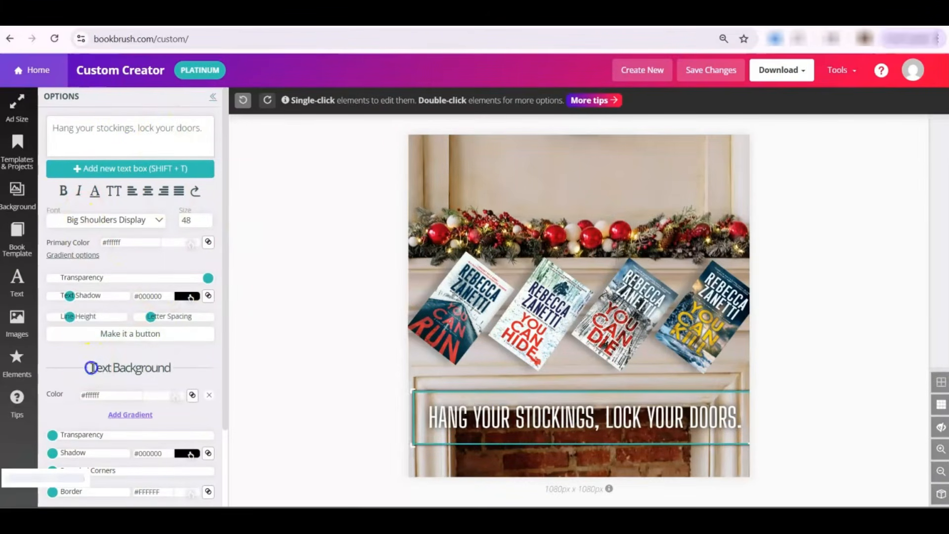
Step: Give the headline an opaque #b73039 text background sampled from the You Can Run cover and stretch its box to the ad's side and bottom edges
{"action": "left_click_drag", "start_coordinate": [90, 367], "coordinate": [167, 363]}
{"action": "scroll", "coordinate": [185, 346], "scroll_direction": "down", "scroll_amount": 2}
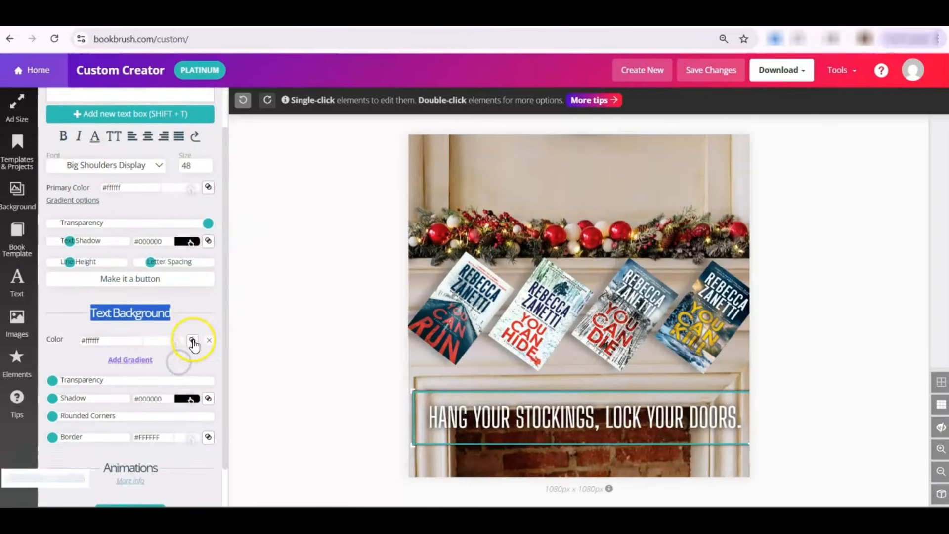
{"action": "left_click", "coordinate": [161, 301]}
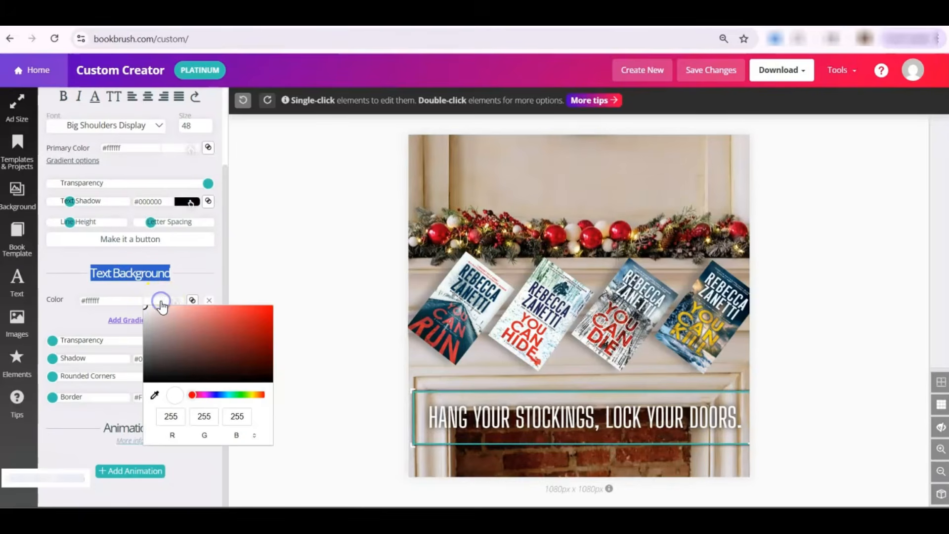
{"action": "left_click", "coordinate": [154, 395]}
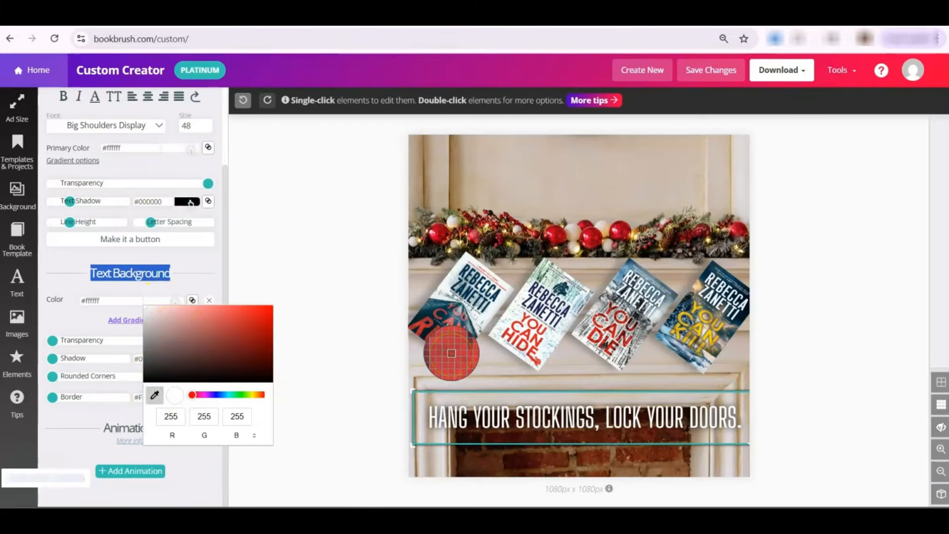
{"action": "left_click", "coordinate": [451, 353]}
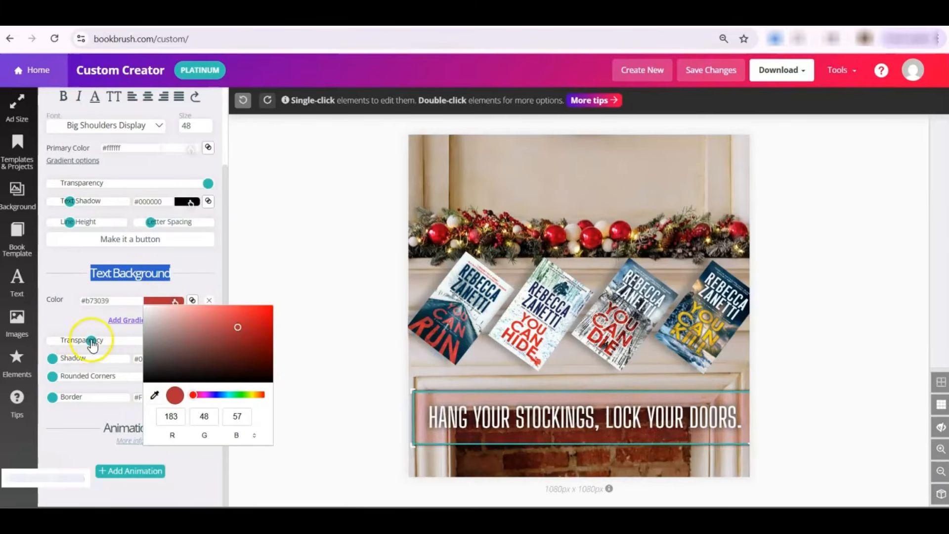
{"action": "left_click_drag", "start_coordinate": [91, 345], "coordinate": [242, 327]}
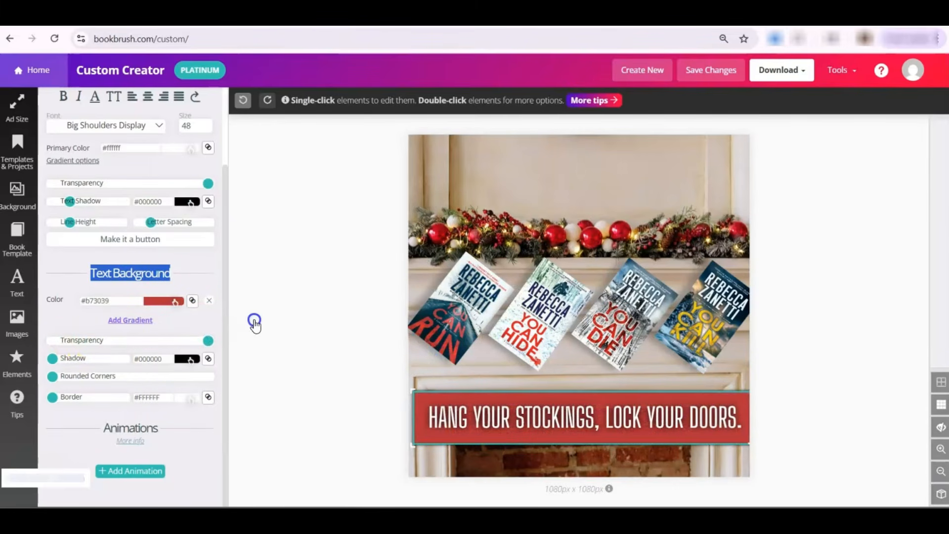
{"action": "left_click_drag", "start_coordinate": [413, 413], "coordinate": [402, 413]}
{"action": "left_click_drag", "start_coordinate": [584, 444], "coordinate": [584, 481]}
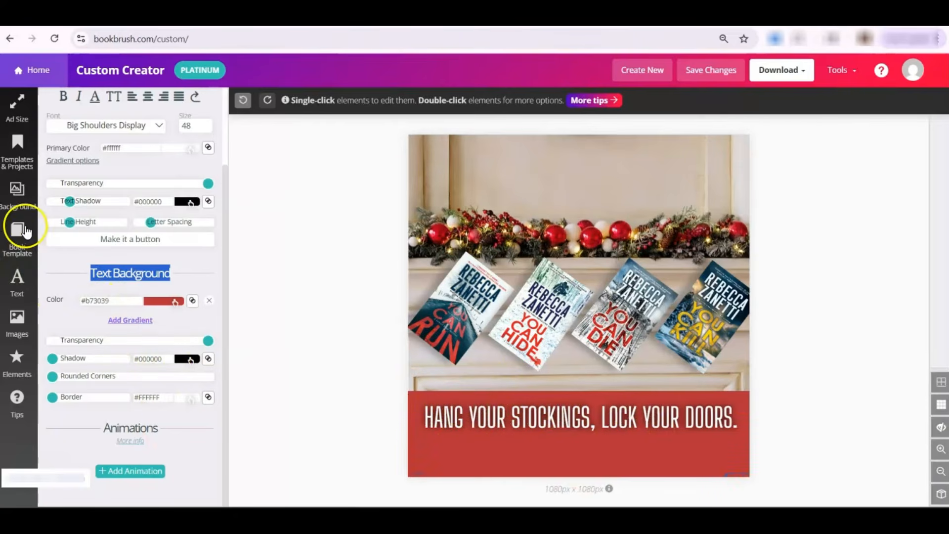
Step: Add a second text box reading "REBECCAZANETTI.COM"
{"action": "left_click", "coordinate": [16, 278]}
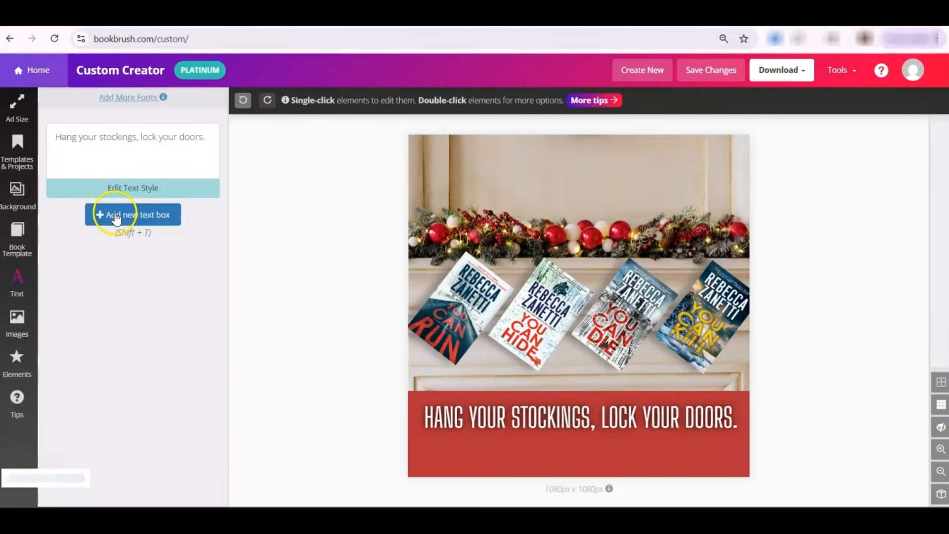
{"action": "left_click", "coordinate": [115, 218]}
{"action": "left_click_drag", "start_coordinate": [131, 218], "coordinate": [61, 218]}
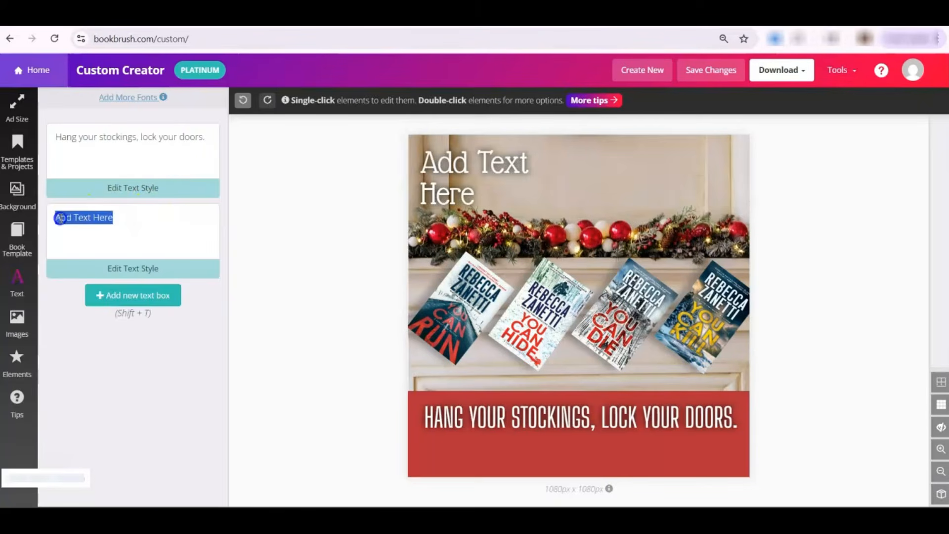
{"action": "type", "text": "REBECCAZANETTI.COM"}
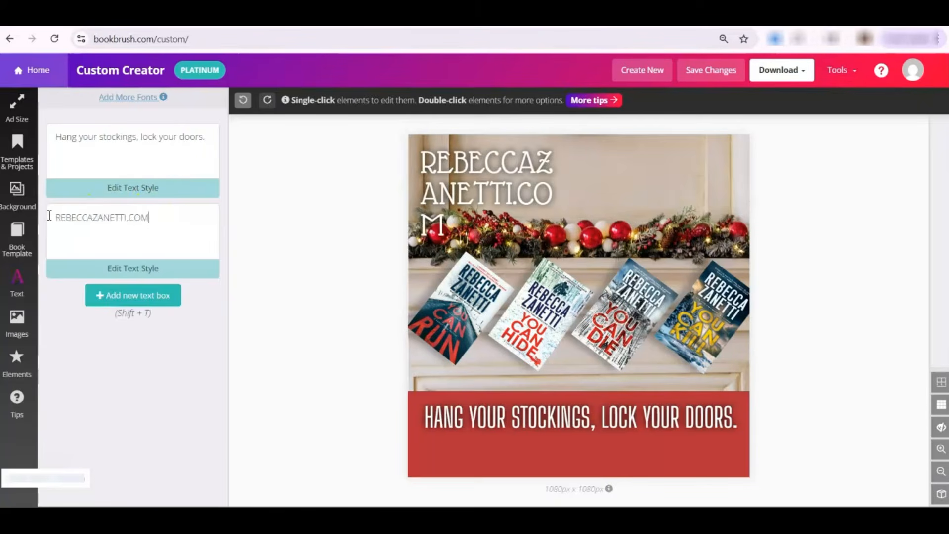
Step: Style the website text in centered Quicksand, size 19, with slightly wider letter spacing, and place it on the red banner beneath the headline
{"action": "left_click", "coordinate": [133, 267]}
{"action": "left_click", "coordinate": [150, 221]}
{"action": "left_click", "coordinate": [79, 309]}
{"action": "left_click", "coordinate": [208, 223]}
{"action": "left_click_drag", "start_coordinate": [499, 149], "coordinate": [599, 458]}
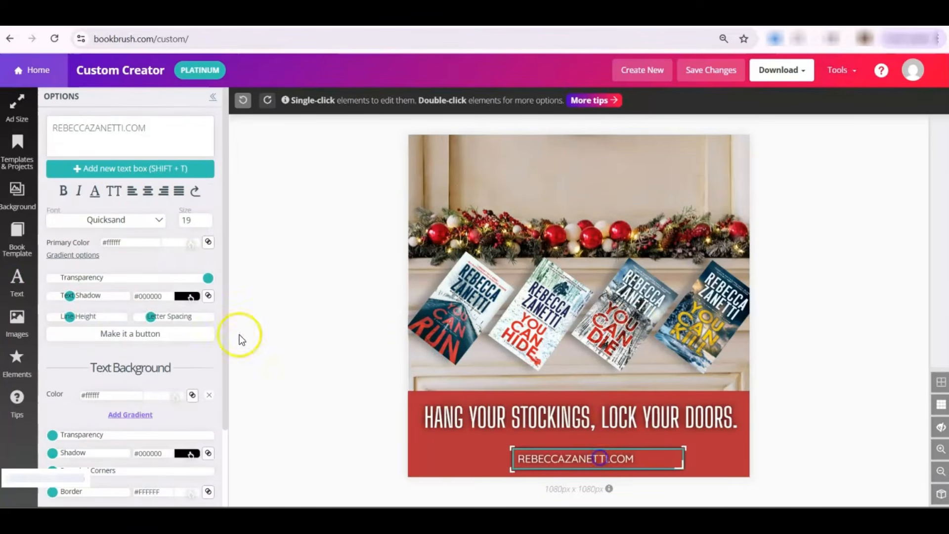
{"action": "left_click", "coordinate": [147, 192]}
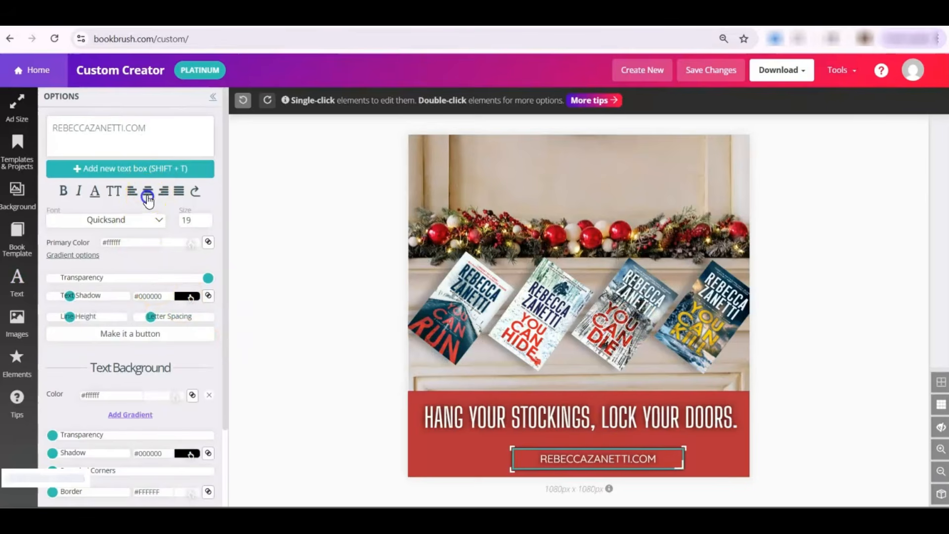
{"action": "left_click_drag", "start_coordinate": [157, 324], "coordinate": [153, 317]}
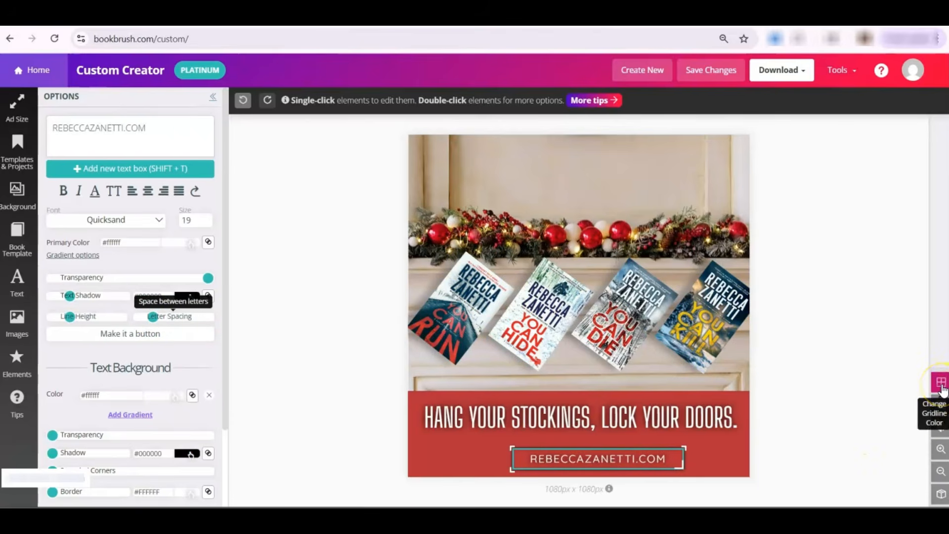
Step: Switch the canvas gridlines to the adjustable blue guides and center the website text box horizontally on the ad
{"action": "left_click", "coordinate": [940, 403]}
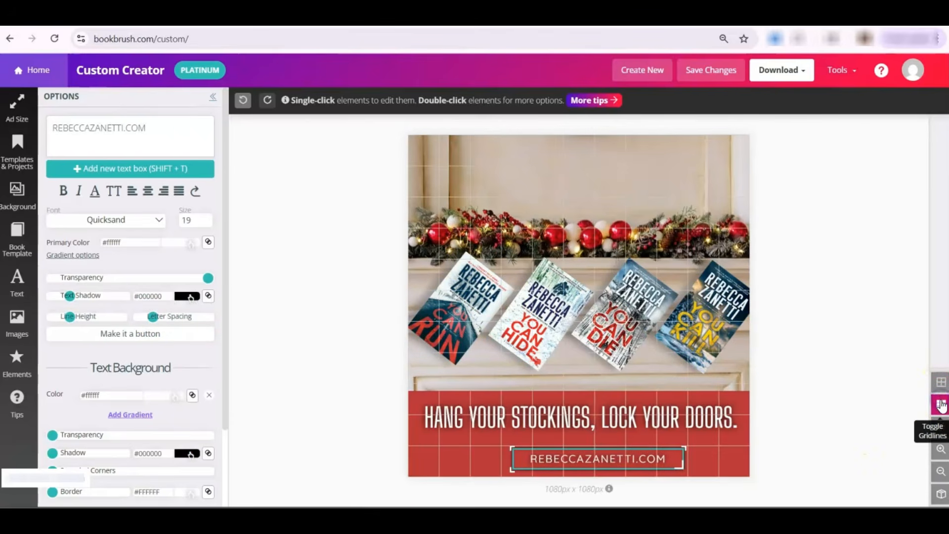
{"action": "left_click", "coordinate": [941, 403]}
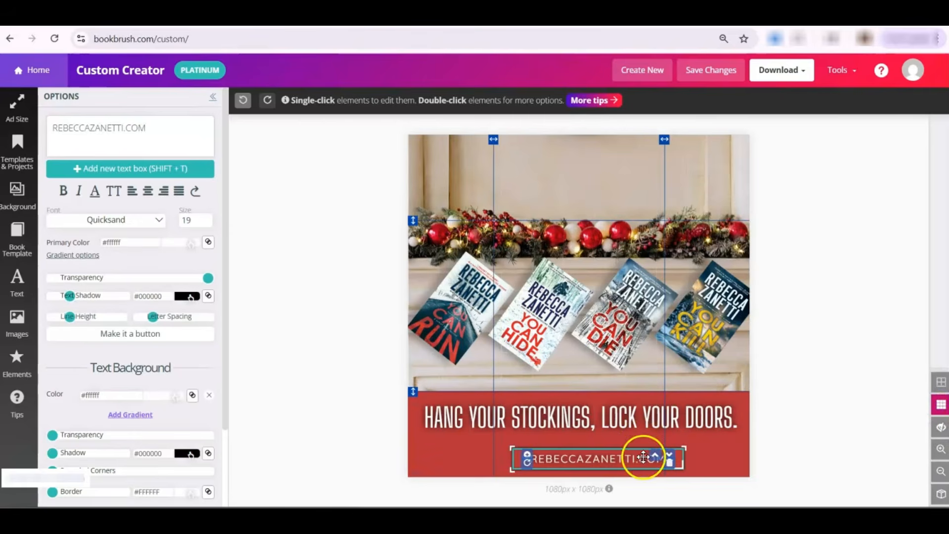
{"action": "left_click_drag", "start_coordinate": [642, 455], "coordinate": [623, 459]}
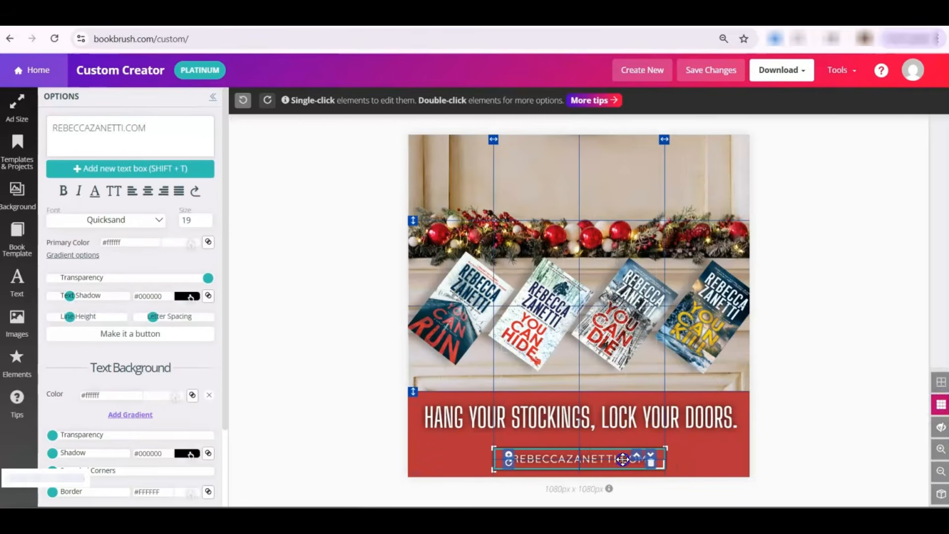
Step: Widen the website text box, keep it centered on the red banner, and slightly increase its letter spacing
{"action": "left_click_drag", "start_coordinate": [494, 458], "coordinate": [448, 458]}
{"action": "left_click_drag", "start_coordinate": [577, 457], "coordinate": [593, 454]}
{"action": "left_click_drag", "start_coordinate": [153, 316], "coordinate": [157, 317]}
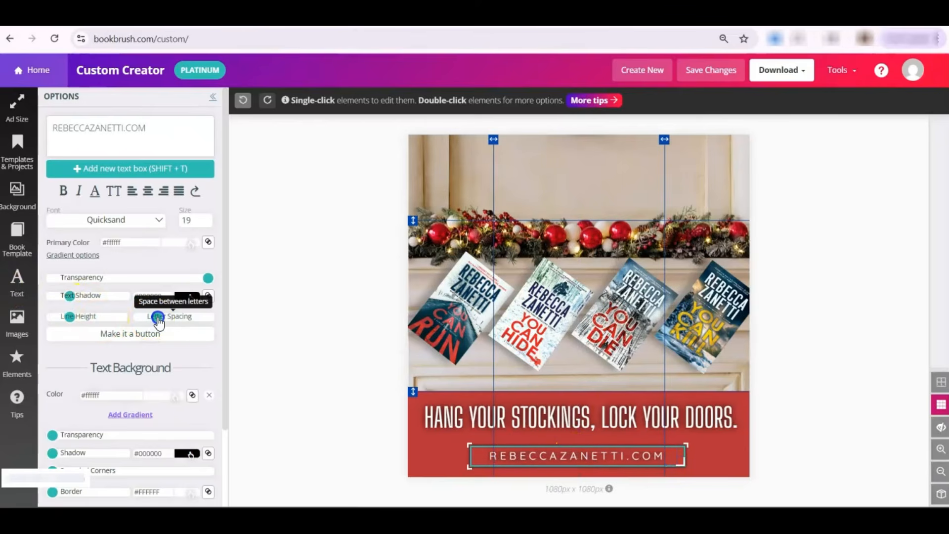
{"action": "left_click", "coordinate": [905, 224]}
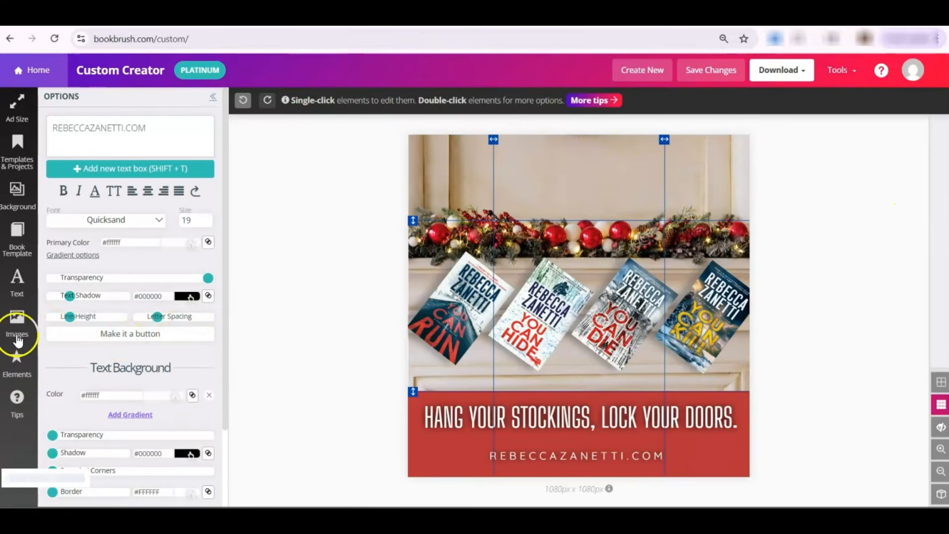
Step: Add a rectangle shape, stretch it across the ad's full width, and reduce it to a thin strip along the ad's top edge
{"action": "left_click", "coordinate": [17, 363]}
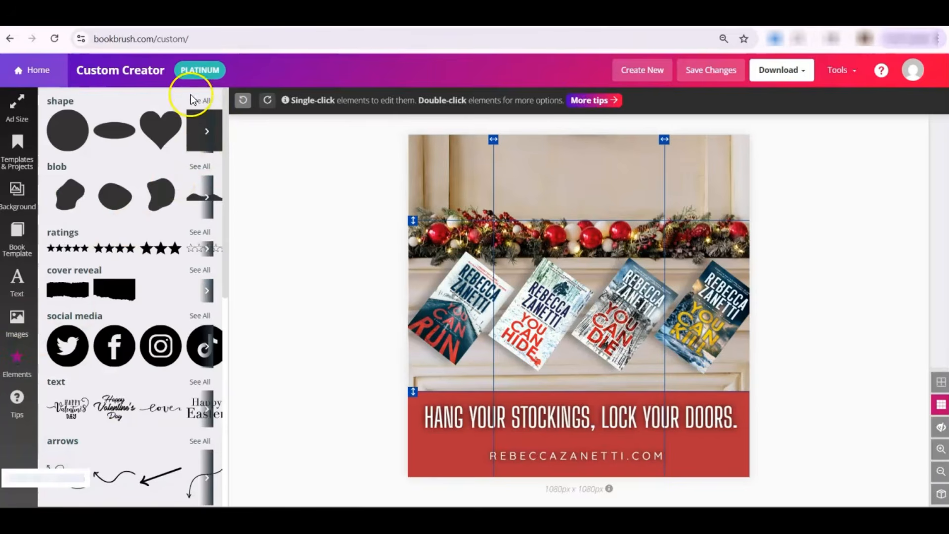
{"action": "left_click", "coordinate": [194, 100]}
{"action": "left_click", "coordinate": [178, 235]}
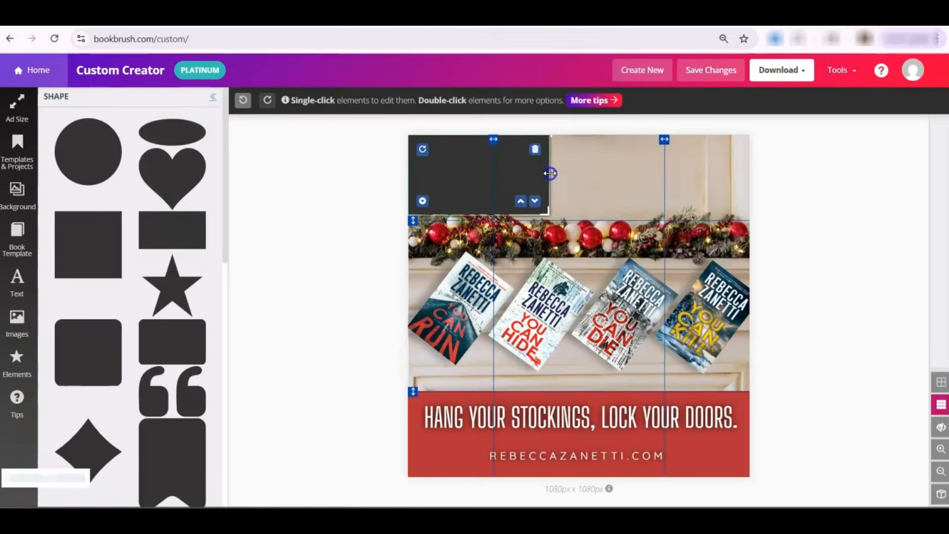
{"action": "left_click_drag", "start_coordinate": [549, 173], "coordinate": [749, 174]}
{"action": "left_click_drag", "start_coordinate": [646, 235], "coordinate": [595, 113]}
Step: Recolor the strip at the ad's top edge to the banner's sampled red #b73039 and hide the canvas guides
{"action": "left_click", "coordinate": [548, 144]}
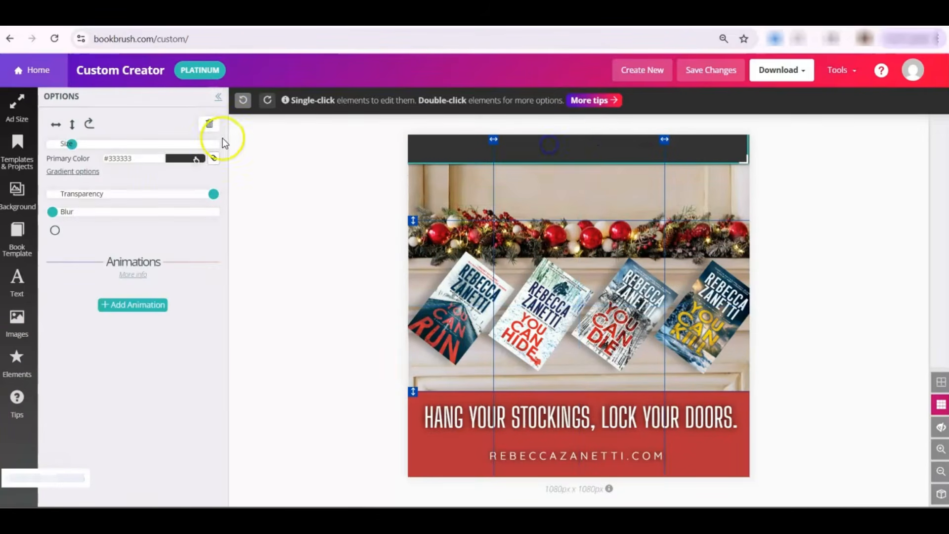
{"action": "left_click", "coordinate": [180, 166]}
{"action": "left_click", "coordinate": [171, 249]}
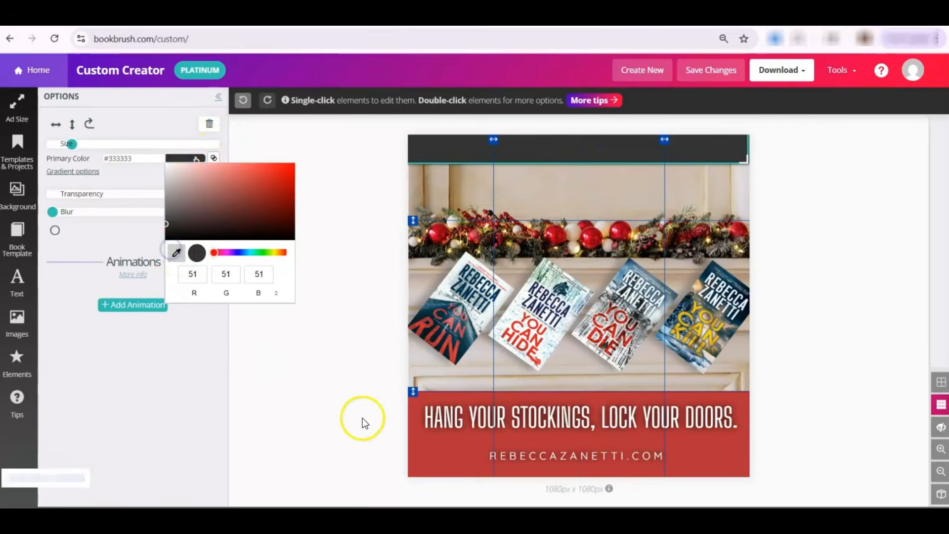
{"action": "left_click", "coordinate": [430, 458]}
{"action": "left_click", "coordinate": [886, 277]}
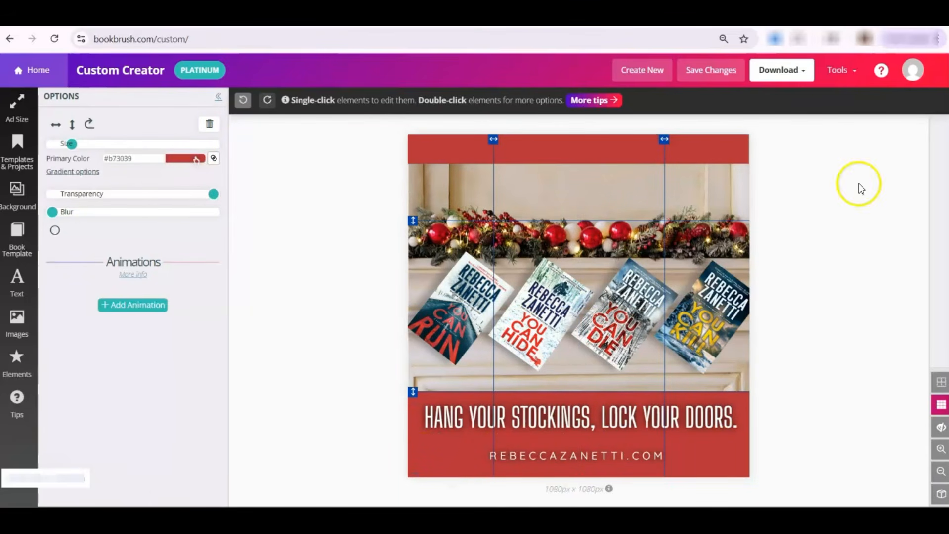
{"action": "left_click", "coordinate": [939, 410]}
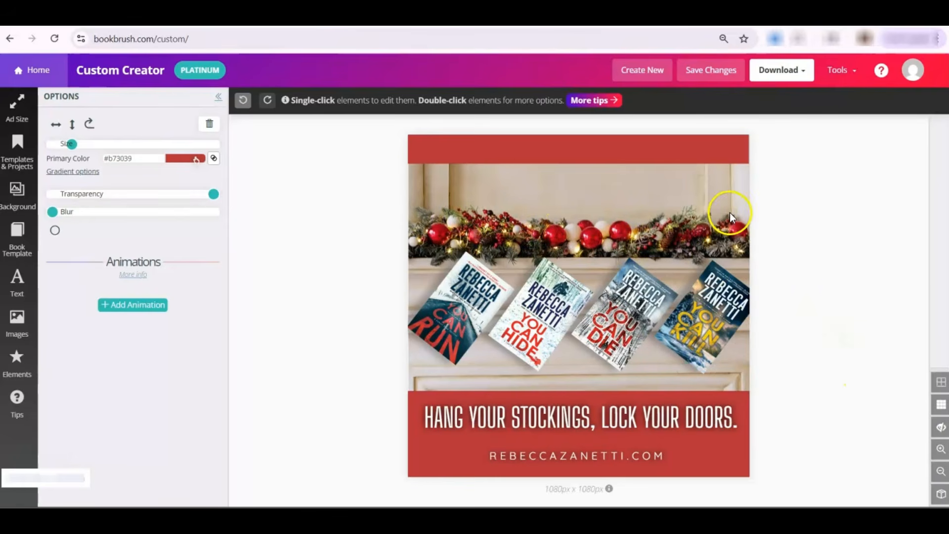
{"action": "left_click", "coordinate": [583, 420]}
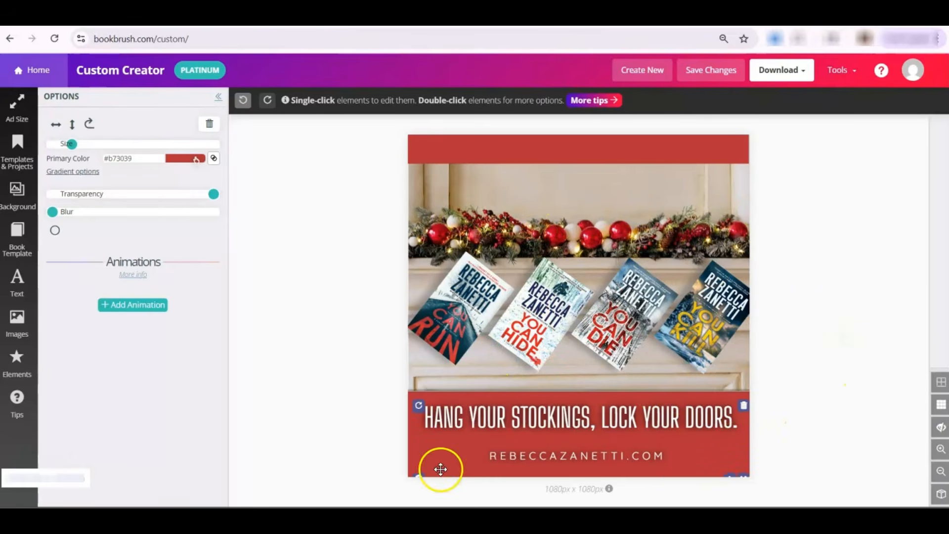
Step: Try the B&W filter on the fireplace background image and clear the filter again
{"action": "left_click", "coordinate": [532, 206]}
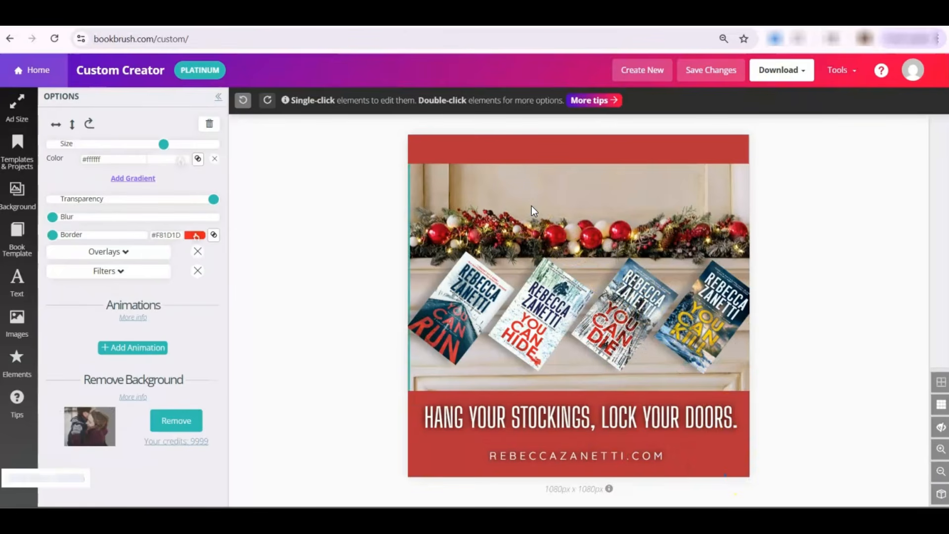
{"action": "left_click", "coordinate": [118, 272]}
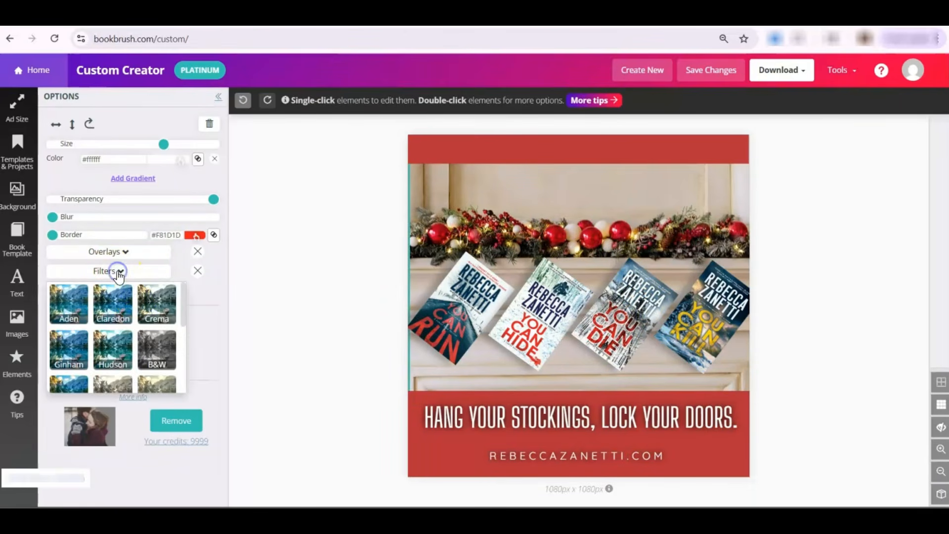
{"action": "left_click", "coordinate": [167, 353]}
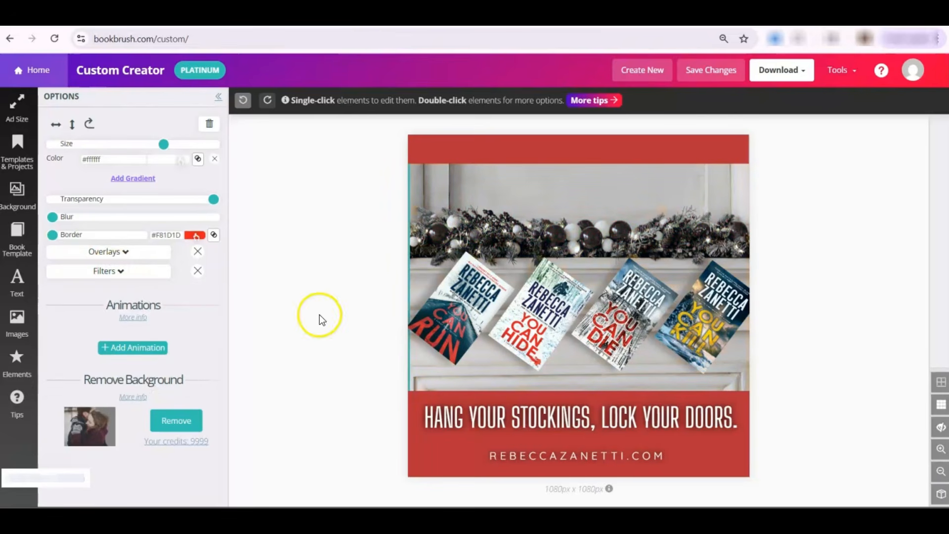
{"action": "left_click", "coordinate": [146, 275]}
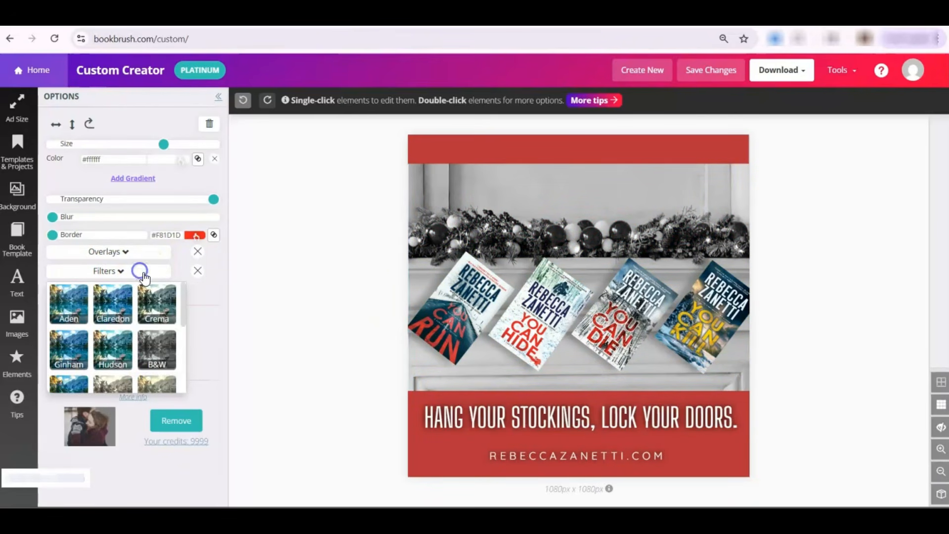
{"action": "left_click", "coordinate": [198, 270]}
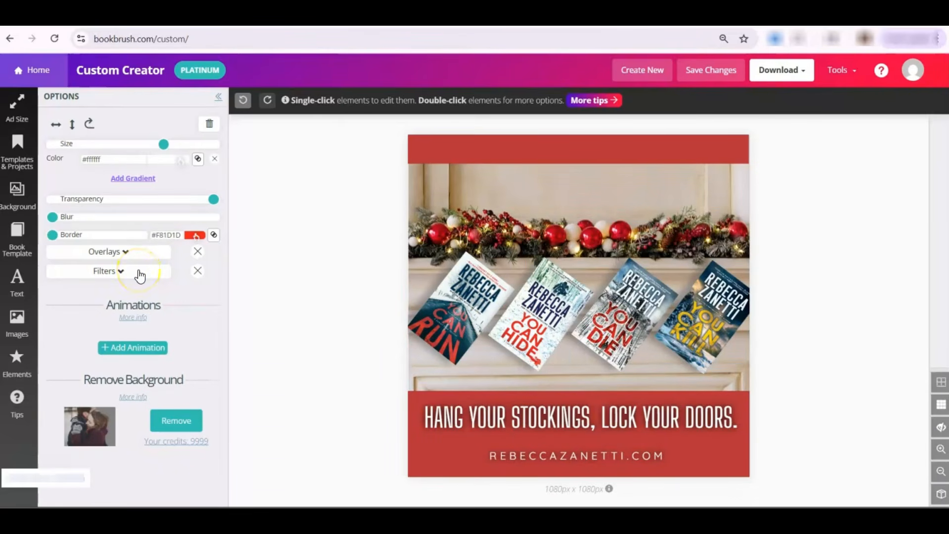